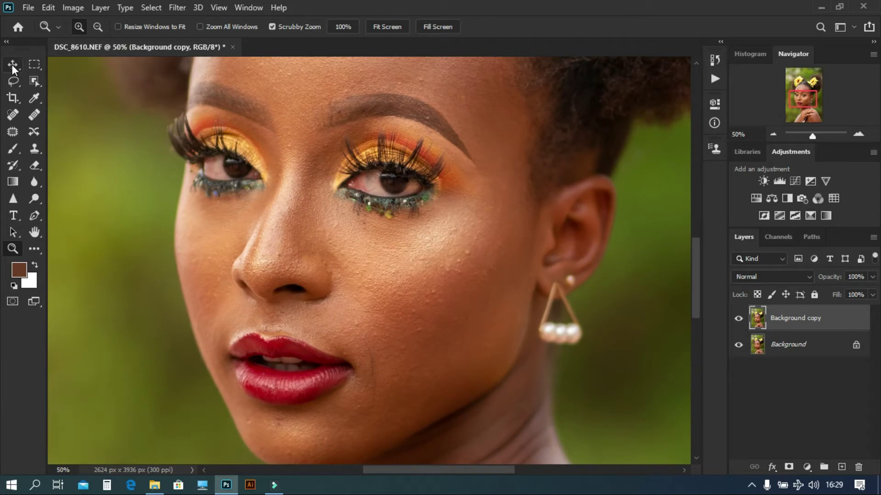
- Remove the blemishes on the near cheek and the nose with the Spot Healing Brush at size 20
{"action": "left_click", "coordinate": [14, 115]}
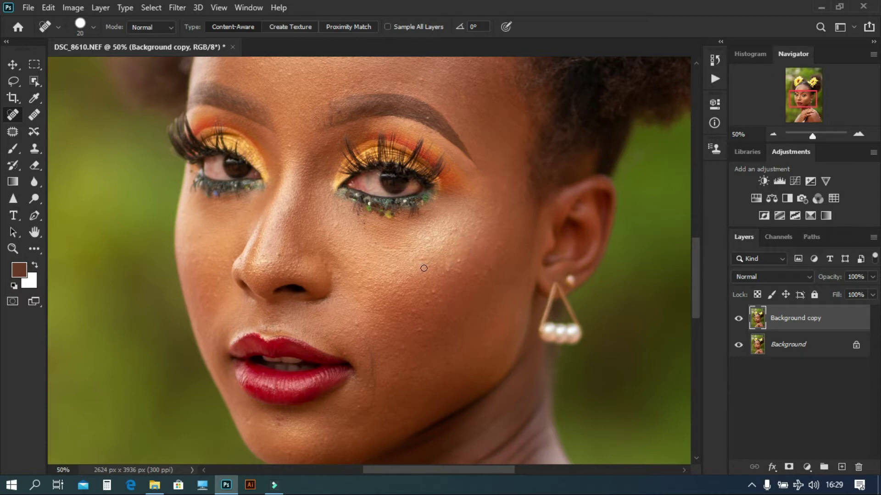
{"action": "left_click", "coordinate": [486, 275]}
{"action": "left_click", "coordinate": [449, 272]}
{"action": "left_click", "coordinate": [436, 293]}
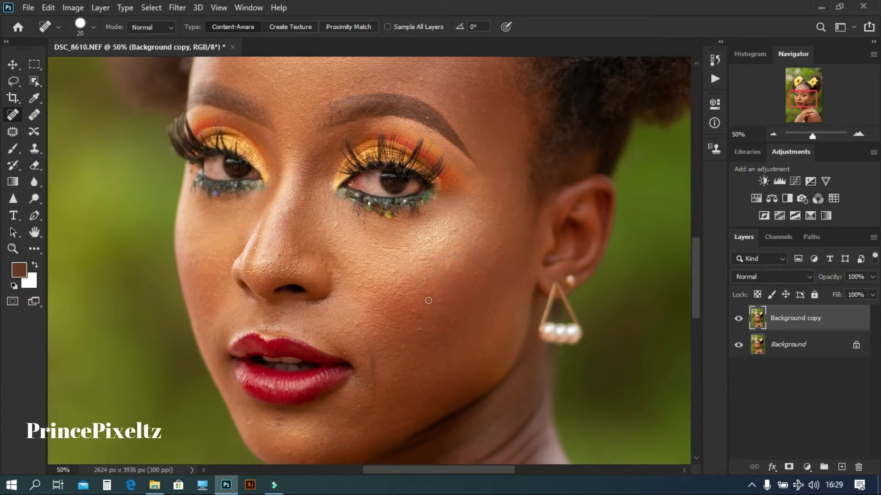
{"action": "left_click", "coordinate": [428, 303]}
{"action": "left_click", "coordinate": [280, 256]}
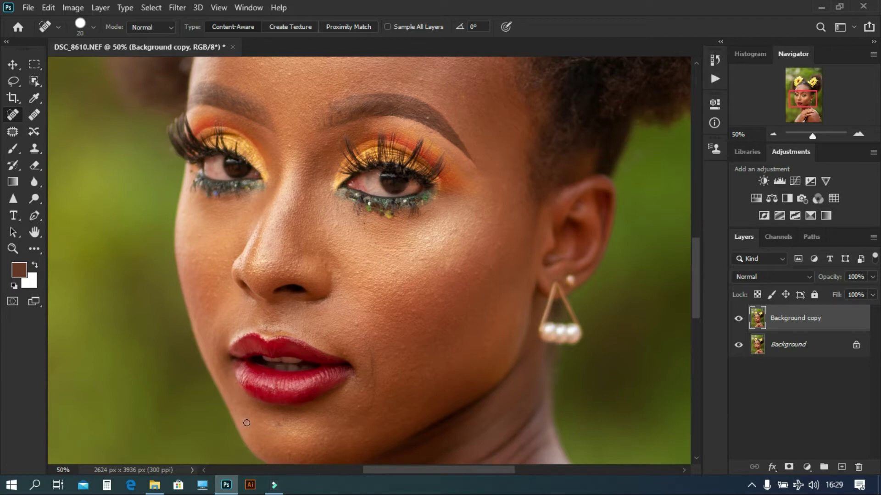
- Heal the spot on the chin, the crease beside the mouth and the remaining blemishes along the jaw and cheek
{"action": "left_click", "coordinate": [280, 426]}
{"action": "left_click", "coordinate": [364, 342]}
{"action": "left_click", "coordinate": [371, 404], "text": "shift"}
{"action": "left_click_drag", "start_coordinate": [367, 349], "coordinate": [371, 372]}
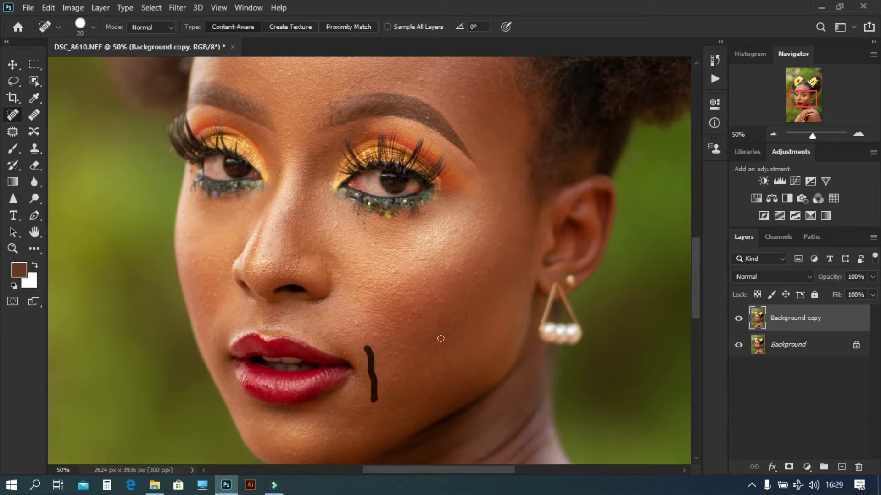
{"action": "left_click", "coordinate": [417, 369]}
{"action": "left_click", "coordinate": [446, 362]}
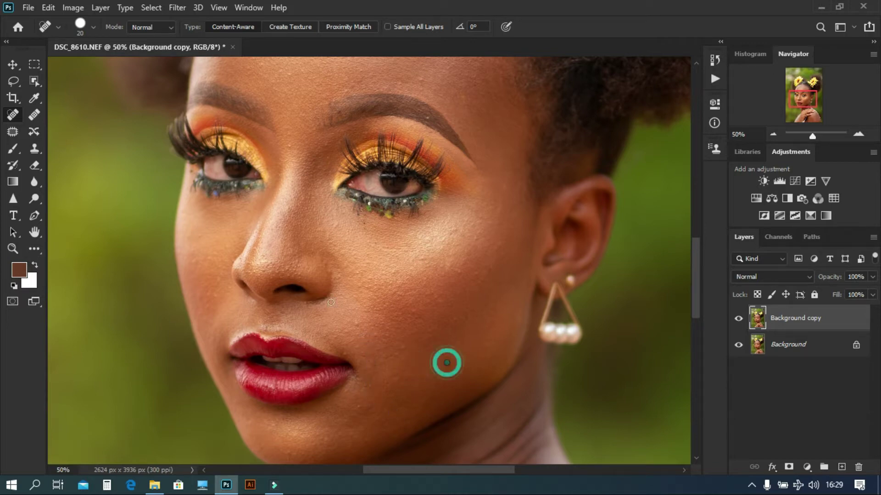
{"action": "left_click", "coordinate": [478, 236]}
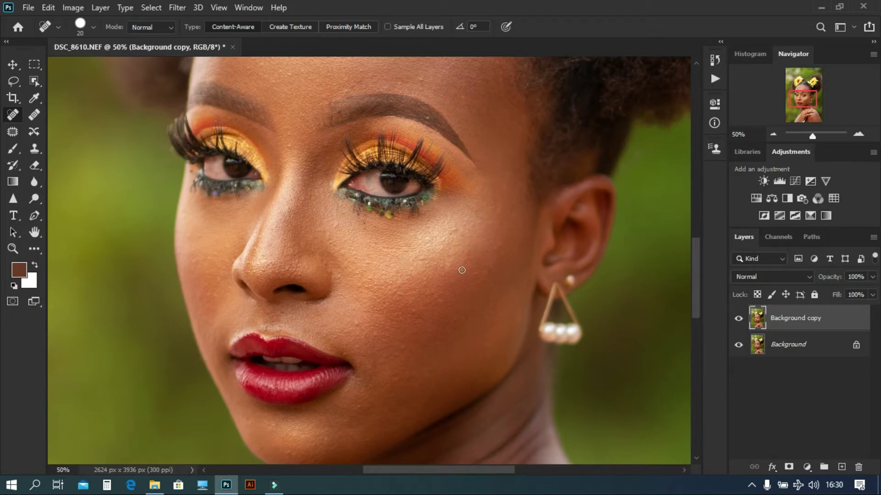
- Heal the small spots on the forehead above the near eyebrow and one on the lower cheek
{"action": "left_click_drag", "start_coordinate": [324, 243], "coordinate": [359, 323]}
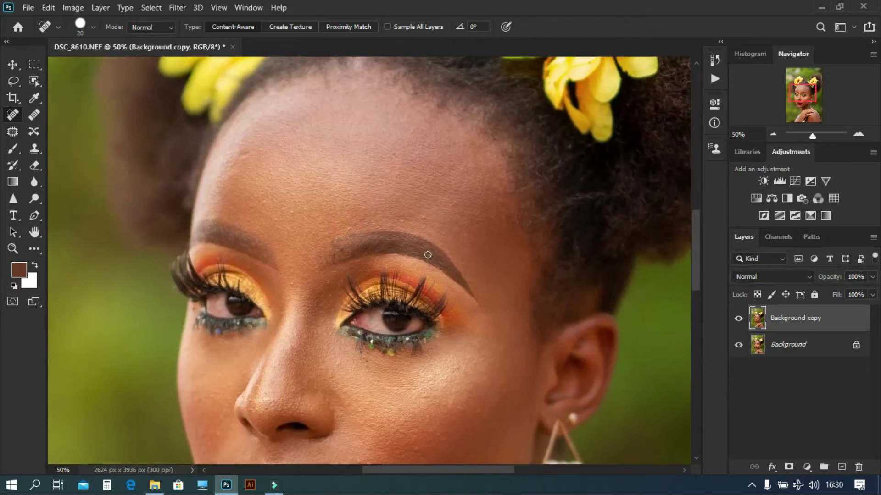
{"action": "left_click", "coordinate": [423, 217]}
{"action": "left_click", "coordinate": [403, 221]}
{"action": "left_click_drag", "start_coordinate": [377, 317], "coordinate": [450, 254]}
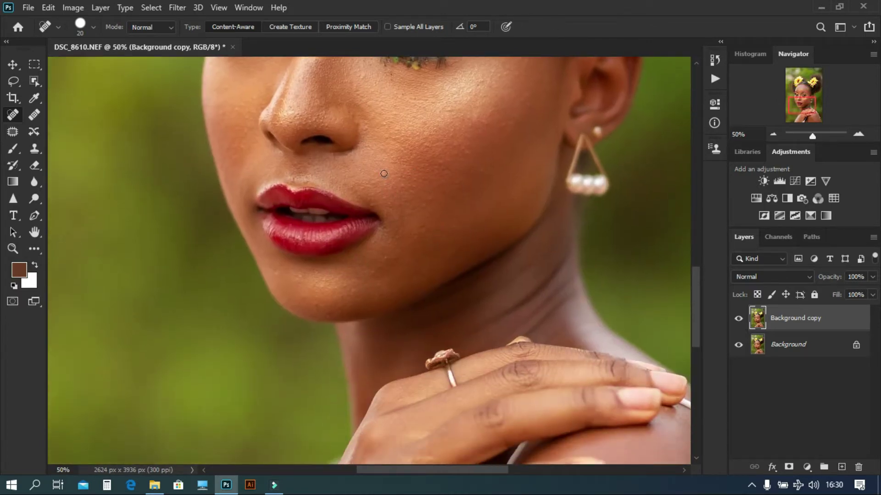
{"action": "left_click", "coordinate": [425, 206]}
- Check the hand and shoulder for blemishes, and heal the spots between the eyebrows
{"action": "left_click_drag", "start_coordinate": [491, 329], "coordinate": [358, 186]}
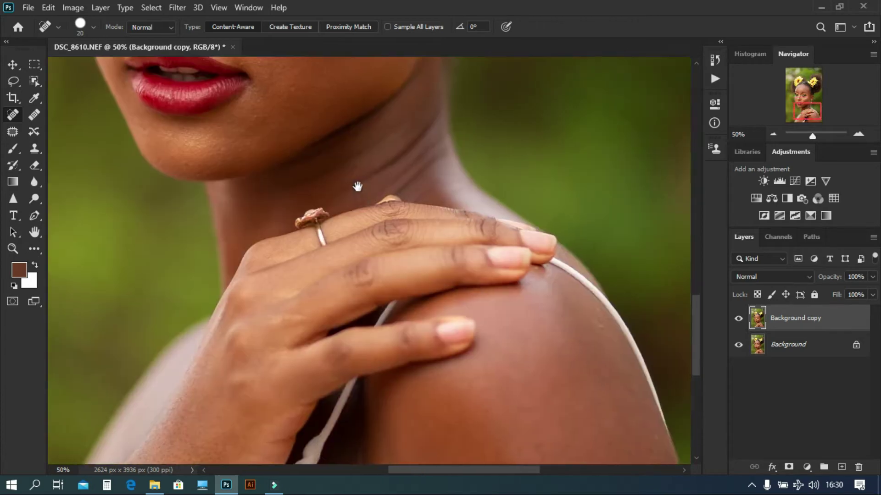
{"action": "left_click_drag", "start_coordinate": [380, 341], "coordinate": [414, 237]}
{"action": "left_click_drag", "start_coordinate": [303, 298], "coordinate": [309, 361]}
{"action": "left_click_drag", "start_coordinate": [411, 294], "coordinate": [306, 240]}
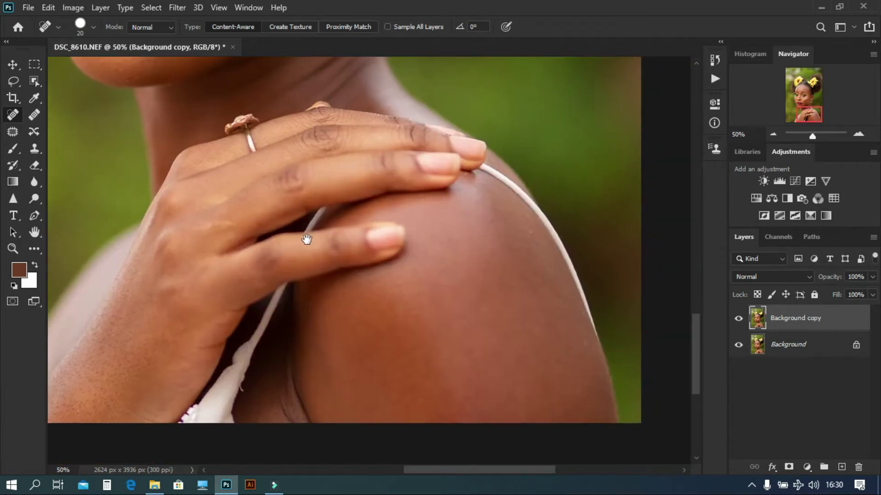
{"action": "left_click_drag", "start_coordinate": [290, 164], "coordinate": [337, 413]}
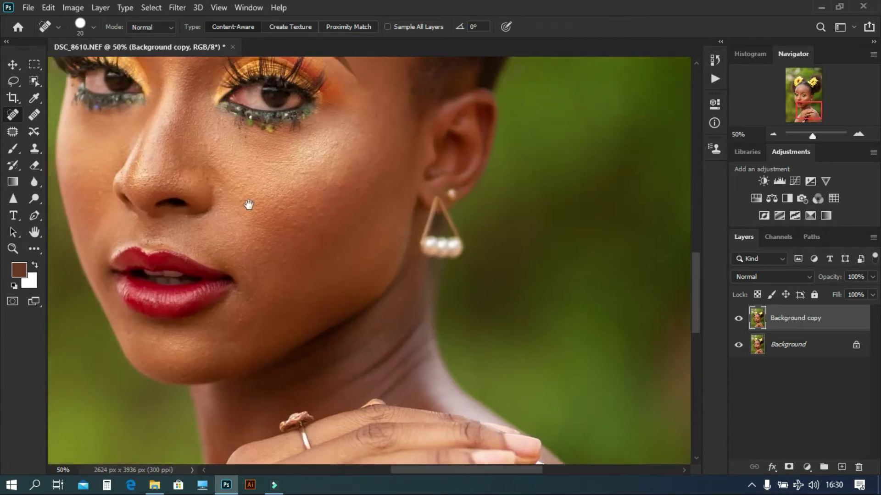
{"action": "left_click_drag", "start_coordinate": [247, 202], "coordinate": [357, 312]}
{"action": "left_click_drag", "start_coordinate": [389, 194], "coordinate": [388, 295]}
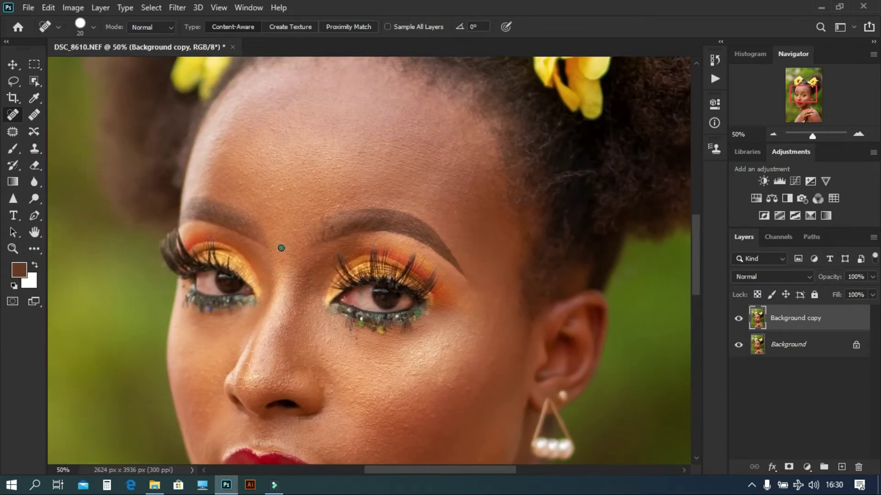
{"action": "left_click", "coordinate": [319, 260]}
- Heal the leftover spots beside the nose and on the chin, checking the rest of the face
{"action": "left_click_drag", "start_coordinate": [405, 163], "coordinate": [376, 248]}
{"action": "left_click_drag", "start_coordinate": [283, 111], "coordinate": [353, 129]}
{"action": "left_click_drag", "start_coordinate": [343, 318], "coordinate": [360, 219]}
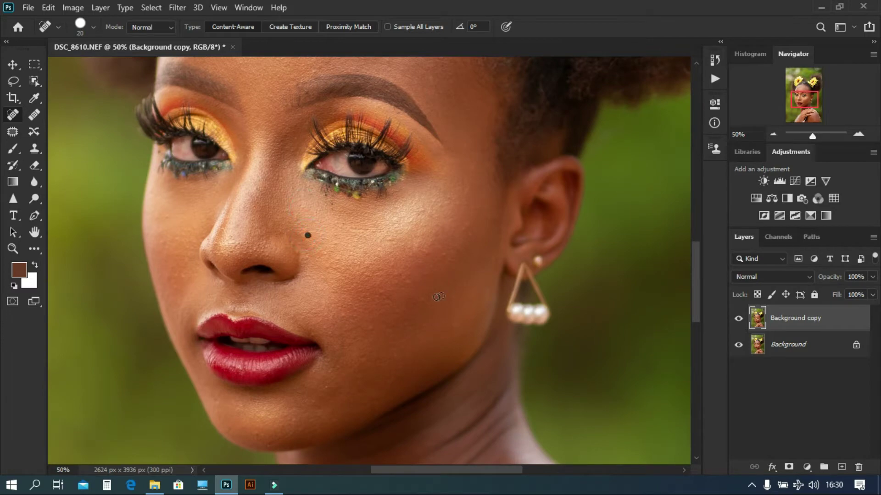
{"action": "left_click_drag", "start_coordinate": [352, 320], "coordinate": [403, 215]}
{"action": "left_click_drag", "start_coordinate": [375, 282], "coordinate": [328, 228]}
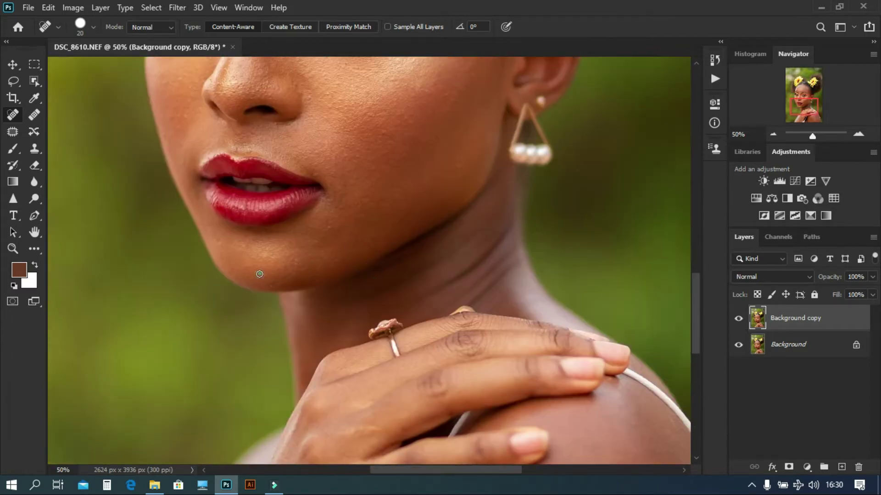
{"action": "left_click_drag", "start_coordinate": [377, 161], "coordinate": [356, 228]}
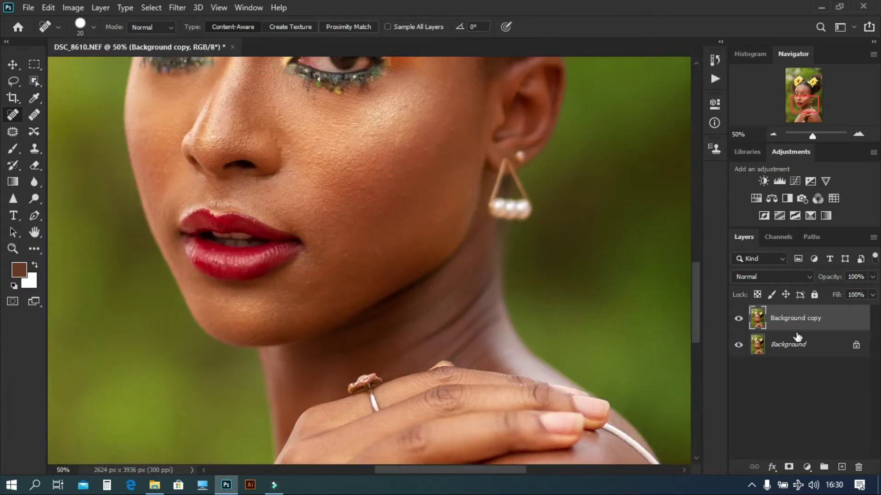
- Run the Frequency Separation action on the retouched copy with a Gaussian Blur radius of 7.2 pixels
{"action": "left_click", "coordinate": [714, 78]}
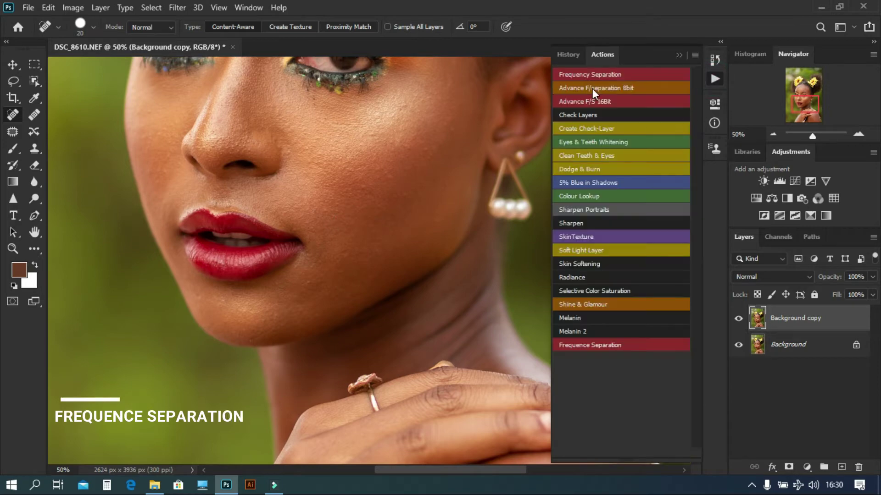
{"action": "left_click", "coordinate": [594, 73]}
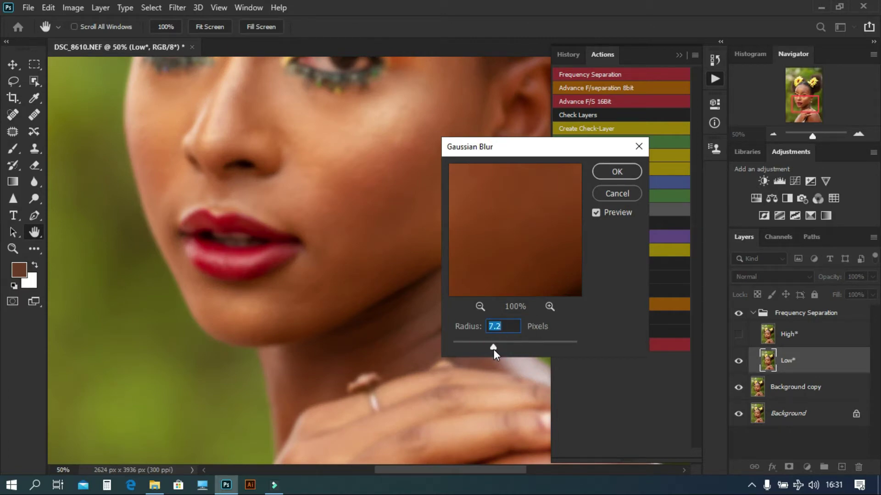
{"action": "left_click", "coordinate": [606, 174]}
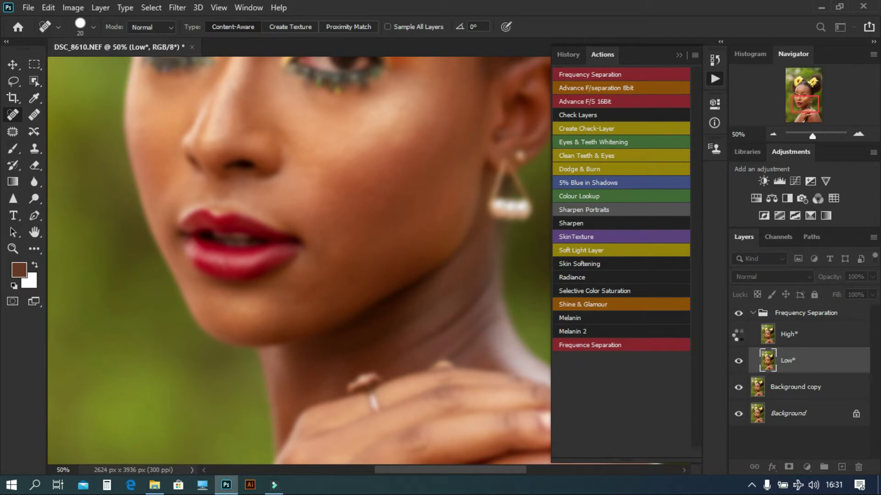
{"action": "left_click", "coordinate": [678, 55]}
- Make the Low layer active and set up the Mixer Brush with a cleaned brush
{"action": "left_click", "coordinate": [789, 386]}
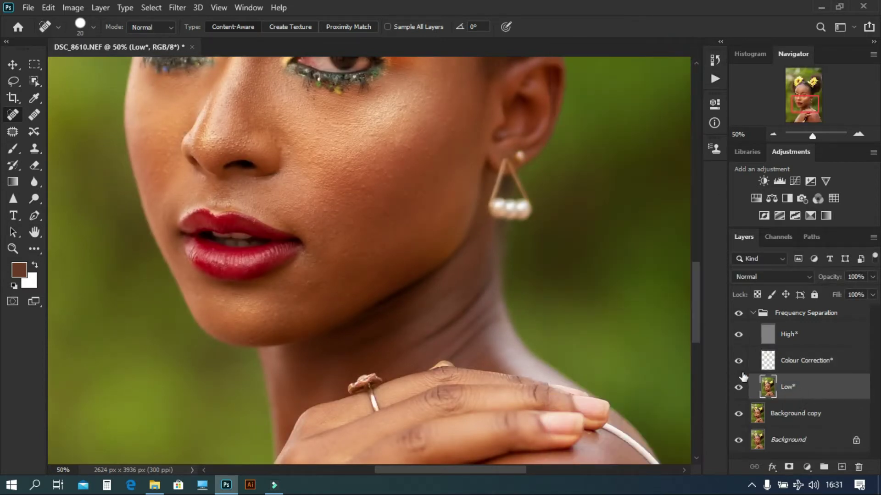
{"action": "left_click", "coordinate": [12, 149]}
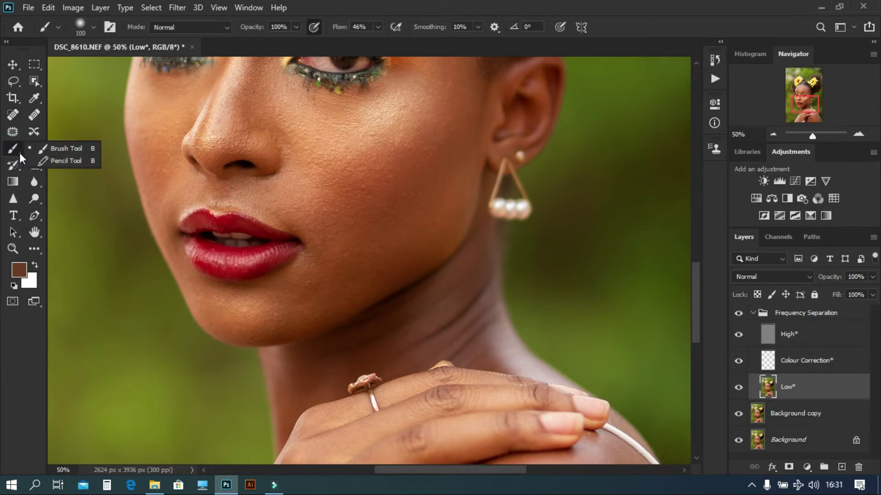
{"action": "left_click", "coordinate": [29, 250]}
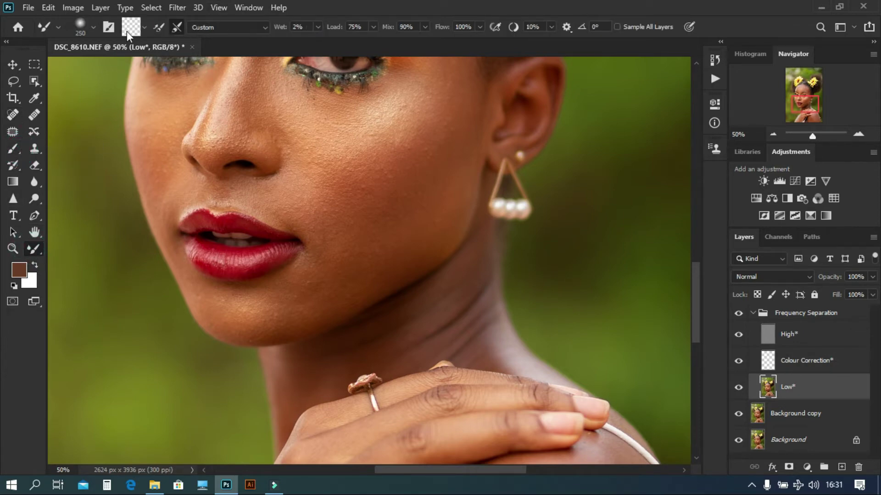
{"action": "left_click", "coordinate": [145, 29]}
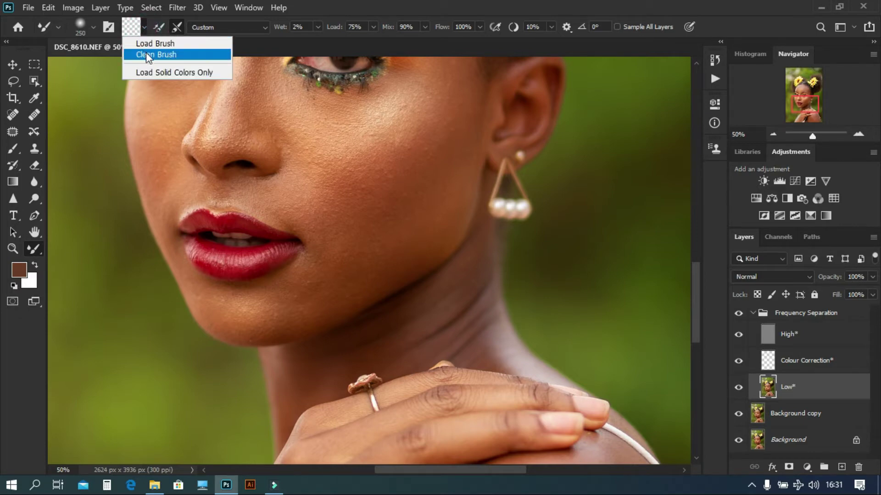
{"action": "left_click", "coordinate": [147, 55]}
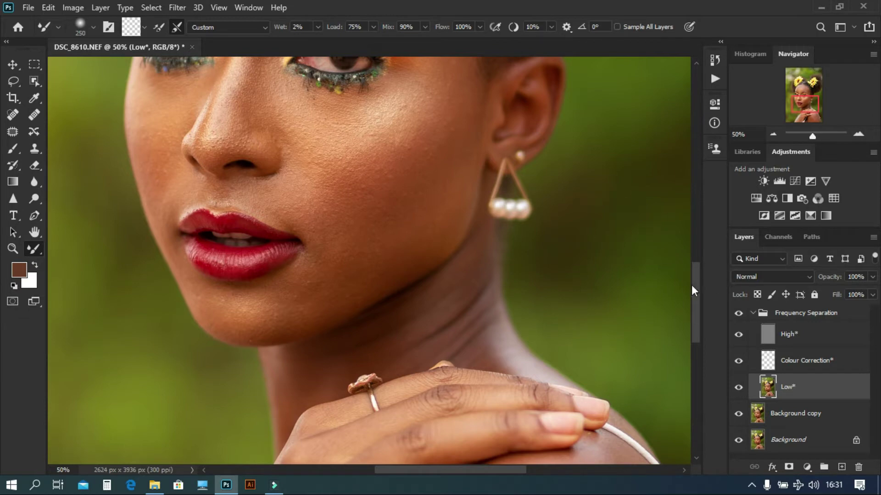
- Blend the skin tones across the forehead on the Low layer with the Mixer Brush, starting at size 250 and reducing it
{"action": "left_click_drag", "start_coordinate": [693, 284], "coordinate": [704, 226]}
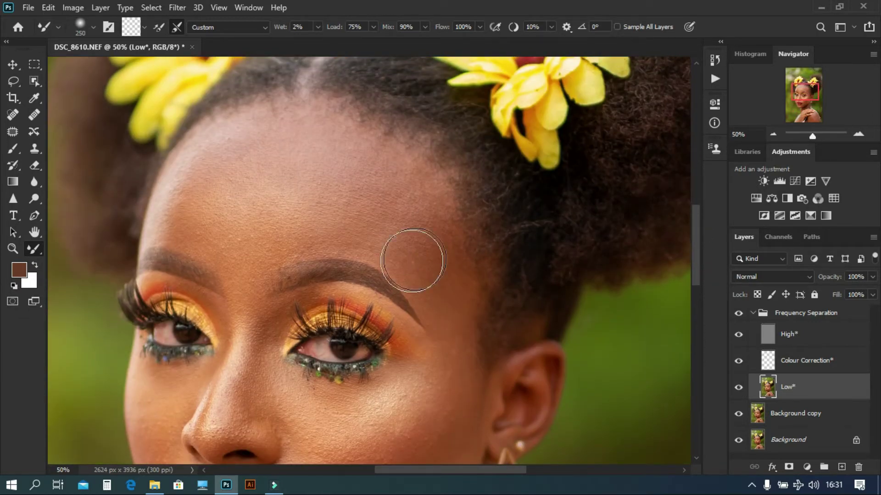
{"action": "mouse_move", "coordinate": [308, 321]}
{"action": "left_mouse_down"}
{"action": "mouse_move", "coordinate": [341, 256]}
{"action": "mouse_move", "coordinate": [352, 328]}
{"action": "mouse_move", "coordinate": [364, 320]}
{"action": "left_mouse_up"}
{"action": "mouse_move", "coordinate": [284, 174]}
{"action": "left_mouse_down"}
{"action": "mouse_move", "coordinate": [309, 224]}
{"action": "mouse_move", "coordinate": [337, 173]}
{"action": "mouse_move", "coordinate": [300, 230]}
{"action": "mouse_move", "coordinate": [338, 167]}
{"action": "mouse_move", "coordinate": [348, 195]}
{"action": "mouse_move", "coordinate": [294, 155]}
{"action": "mouse_move", "coordinate": [315, 216]}
{"action": "mouse_move", "coordinate": [381, 193]}
{"action": "mouse_move", "coordinate": [385, 215]}
{"action": "mouse_move", "coordinate": [417, 161]}
{"action": "mouse_move", "coordinate": [427, 213]}
{"action": "mouse_move", "coordinate": [443, 223]}
{"action": "mouse_move", "coordinate": [453, 247]}
{"action": "mouse_move", "coordinate": [415, 202]}
{"action": "mouse_move", "coordinate": [458, 239]}
{"action": "mouse_move", "coordinate": [465, 230]}
{"action": "mouse_move", "coordinate": [494, 325]}
{"action": "left_mouse_up"}
{"action": "key", "text": "bracketleft"}
{"action": "key", "text": "bracketleft"}
{"action": "mouse_move", "coordinate": [263, 134]}
{"action": "left_mouse_down"}
{"action": "mouse_move", "coordinate": [210, 207]}
{"action": "mouse_move", "coordinate": [235, 215]}
{"action": "mouse_move", "coordinate": [329, 110]}
{"action": "mouse_move", "coordinate": [288, 143]}
{"action": "mouse_move", "coordinate": [370, 157]}
{"action": "mouse_move", "coordinate": [313, 220]}
{"action": "mouse_move", "coordinate": [336, 180]}
{"action": "mouse_move", "coordinate": [398, 123]}
{"action": "mouse_move", "coordinate": [391, 161]}
{"action": "mouse_move", "coordinate": [400, 221]}
{"action": "mouse_move", "coordinate": [437, 200]}
{"action": "mouse_move", "coordinate": [469, 197]}
{"action": "mouse_move", "coordinate": [484, 323]}
{"action": "left_mouse_up"}
- Smooth the near cheek with the Mixer Brush at size 250 and the temple beside the eye at size 150
{"action": "mouse_move", "coordinate": [416, 400]}
{"action": "left_mouse_down"}
{"action": "mouse_move", "coordinate": [433, 239]}
{"action": "mouse_move", "coordinate": [429, 270]}
{"action": "left_mouse_up"}
{"action": "key", "text": "ctrl+minus"}
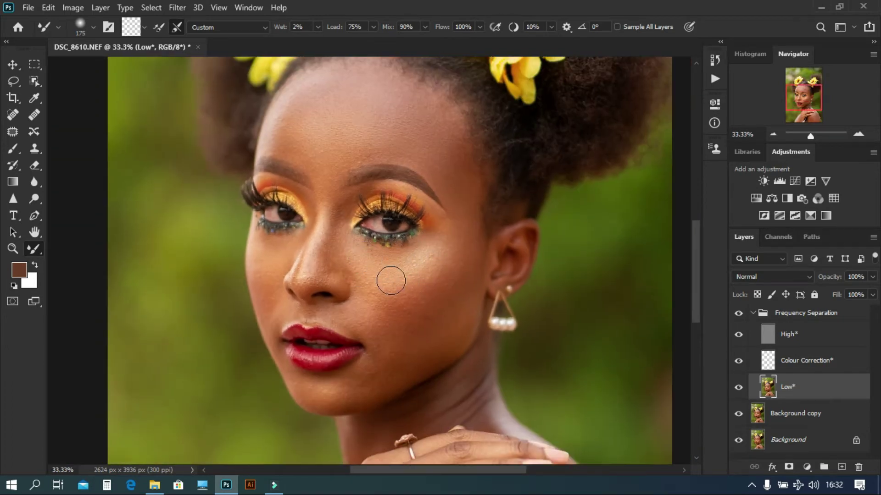
{"action": "key", "text": "bracketright"}
{"action": "key", "text": "bracketright"}
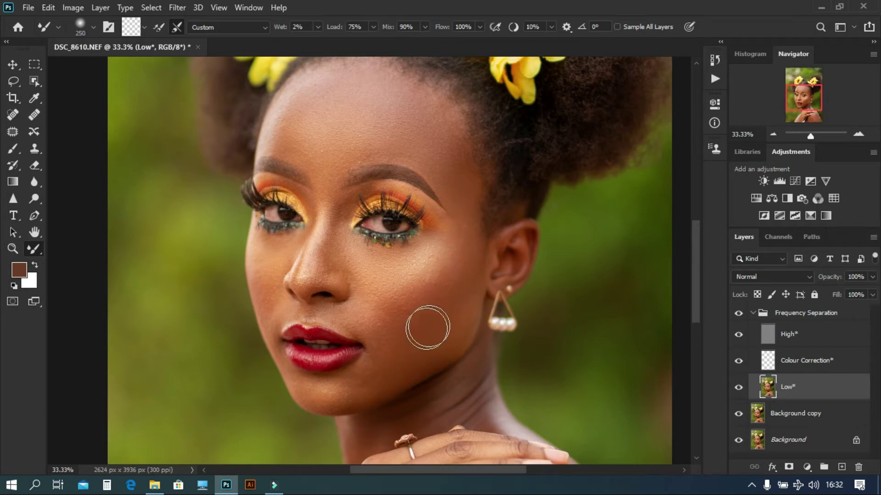
{"action": "key", "text": "bracketleft"}
{"action": "key", "text": "bracketleft"}
{"action": "key", "text": "bracketleft"}
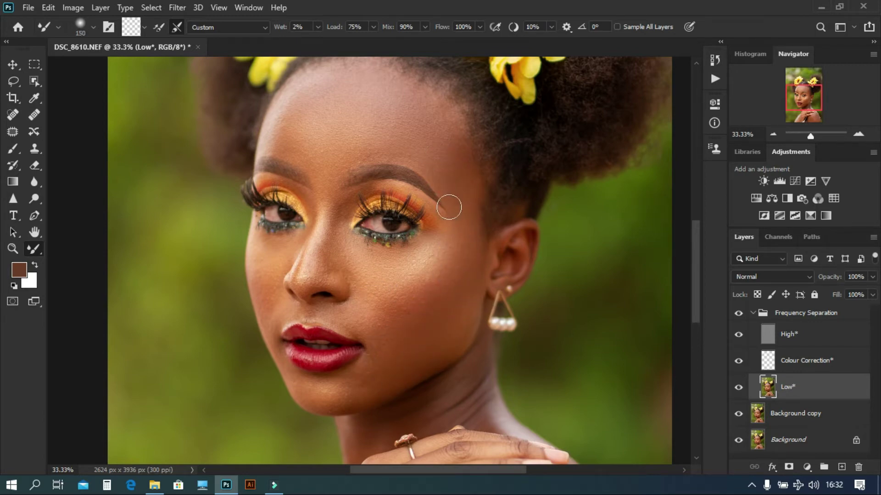
- Blend the far cheek at brush size 100 and the side of the nose with a smaller brush of about 70
{"action": "key", "text": "bracketleft"}
{"action": "key", "text": "bracketleft"}
{"action": "key", "text": "ctrl+plus"}
{"action": "left_click_drag", "start_coordinate": [315, 288], "coordinate": [431, 263]}
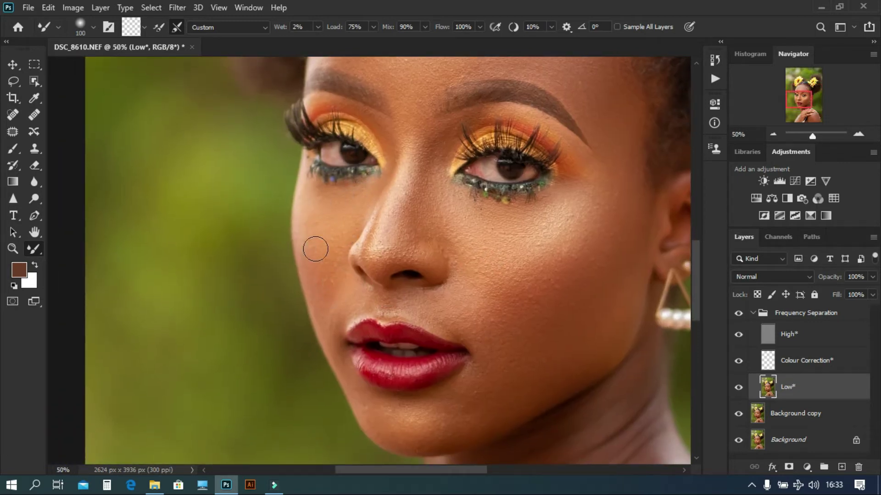
{"action": "key", "text": "bracketleft"}
{"action": "key", "text": "bracketleft"}
{"action": "key", "text": "bracketleft"}
{"action": "key", "text": "bracketleft"}
{"action": "key", "text": "bracketleft"}
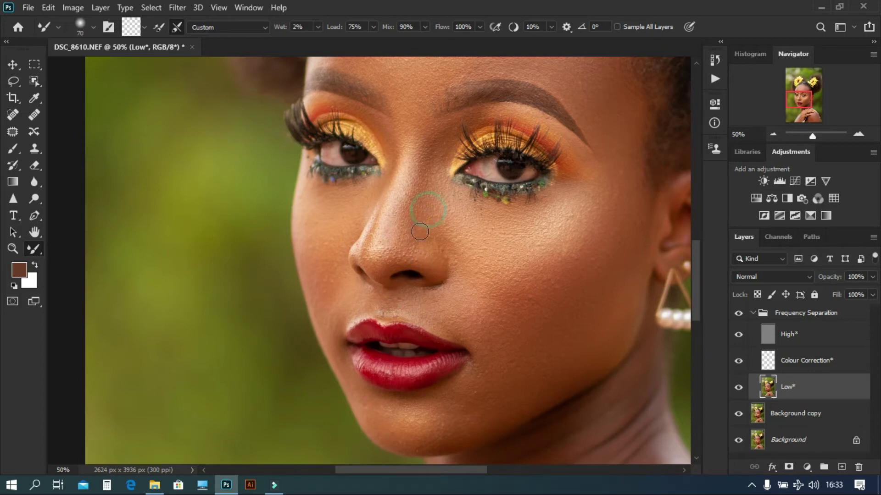
{"action": "left_click_drag", "start_coordinate": [444, 244], "coordinate": [456, 251]}
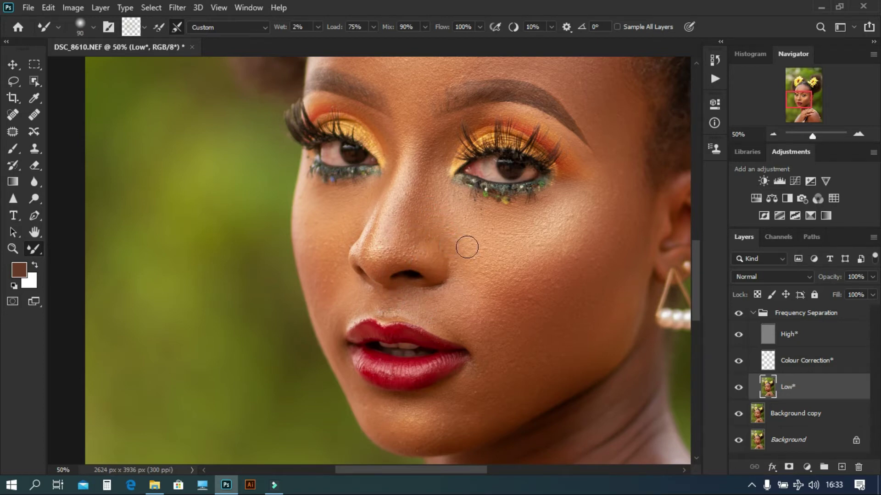
- Blend the cheek beside the nose with a larger brush, and smooth the chin below the lips at size 90
{"action": "key", "text": "bracketright"}
{"action": "key", "text": "bracketright"}
{"action": "key", "text": "bracketright"}
{"action": "left_click_drag", "start_coordinate": [413, 342], "coordinate": [409, 226]}
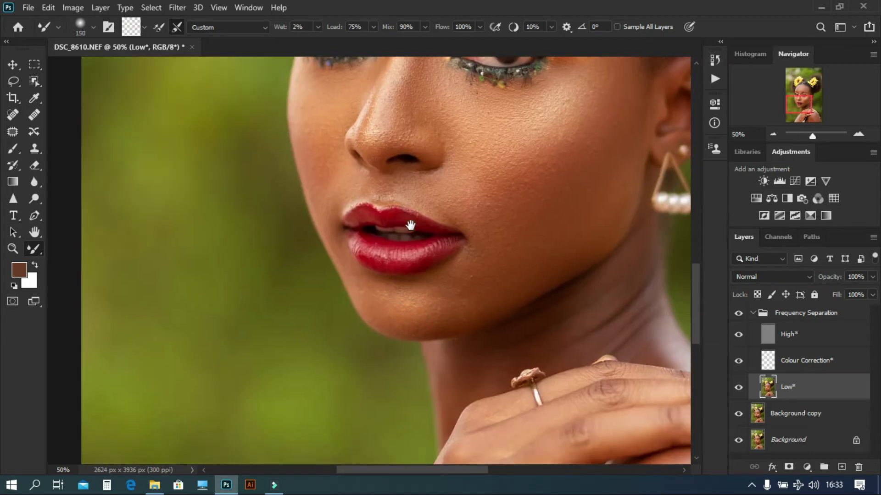
{"action": "key", "text": "bracketleft"}
{"action": "key", "text": "bracketleft"}
{"action": "key", "text": "bracketleft"}
{"action": "mouse_move", "coordinate": [381, 293]}
{"action": "left_mouse_down"}
{"action": "mouse_move", "coordinate": [412, 295]}
{"action": "mouse_move", "coordinate": [384, 313]}
{"action": "left_mouse_up"}
{"action": "left_click_drag", "start_coordinate": [468, 315], "coordinate": [460, 313]}
- Patch a small area along the lower edge of the chin on the Low layer with the Patch tool
{"action": "left_click", "coordinate": [790, 345]}
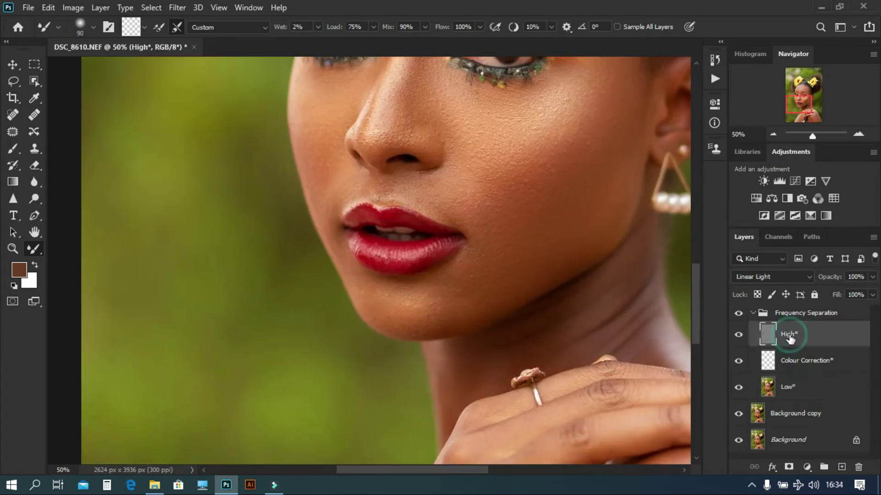
{"action": "left_click", "coordinate": [798, 395]}
{"action": "key", "text": "j"}
{"action": "mouse_move", "coordinate": [410, 331]}
{"action": "left_mouse_down"}
{"action": "mouse_move", "coordinate": [437, 321]}
{"action": "mouse_move", "coordinate": [413, 337]}
{"action": "left_mouse_up"}
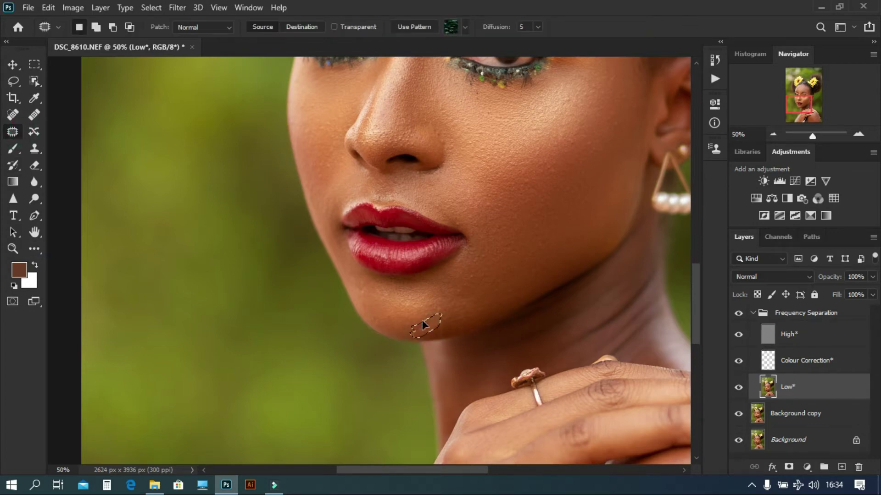
- Clone skin texture onto the near cheek on the High layer, and blend the skin below the nostril on the Low layer at brush size 90
{"action": "left_click", "coordinate": [780, 342]}
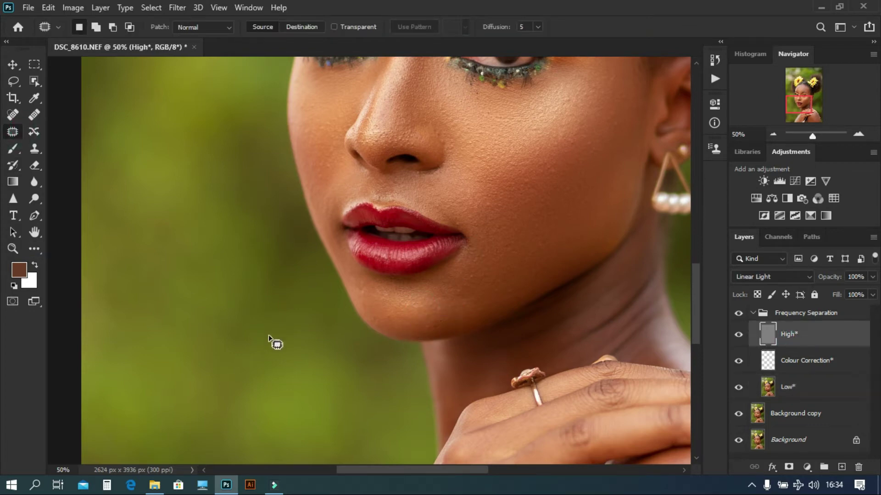
{"action": "left_click_drag", "start_coordinate": [499, 233], "coordinate": [440, 289]}
{"action": "left_click", "coordinate": [36, 149]}
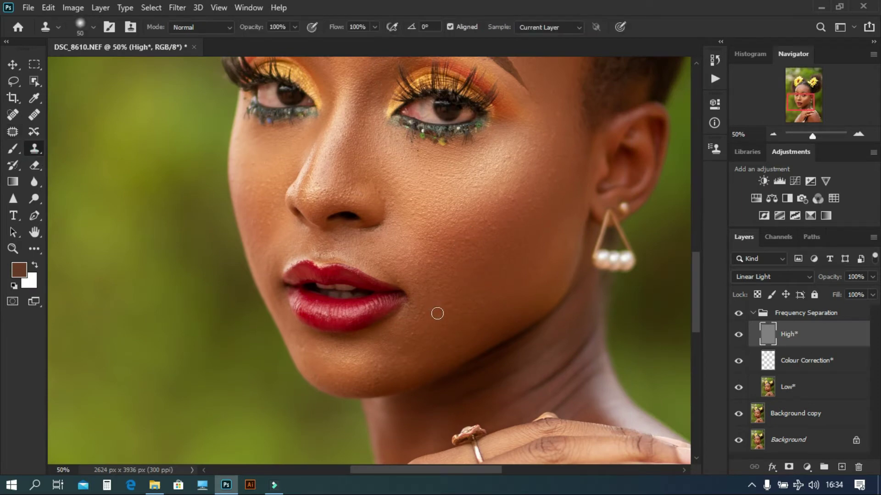
{"action": "left_click", "coordinate": [448, 304], "text": "alt"}
{"action": "left_click", "coordinate": [518, 216]}
{"action": "left_click", "coordinate": [789, 387]}
{"action": "key", "text": "shift+b"}
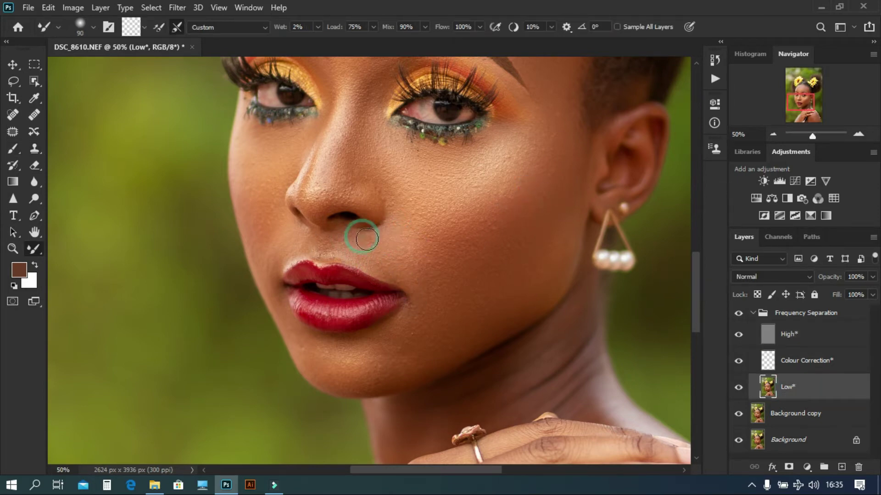
- Clone out the specks under the near eye's inner half on the High layer with the Clone Stamp at size 50
{"action": "left_click", "coordinate": [792, 339]}
{"action": "key", "text": "s"}
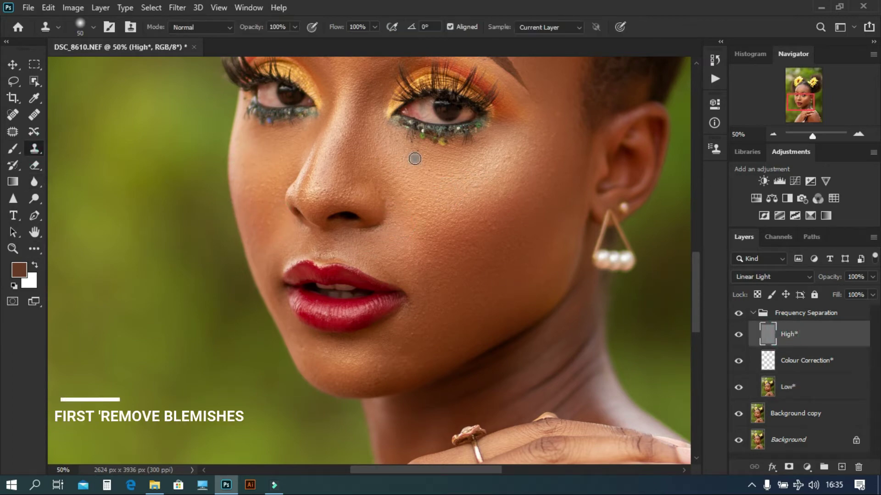
{"action": "key", "text": "ctrl+plus"}
{"action": "left_click_drag", "start_coordinate": [454, 237], "coordinate": [430, 356]}
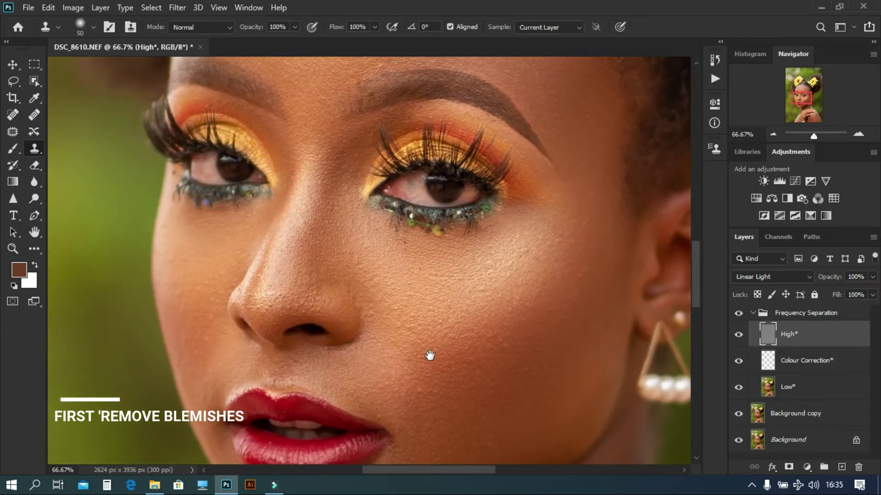
{"action": "left_click", "coordinate": [413, 236], "text": "alt"}
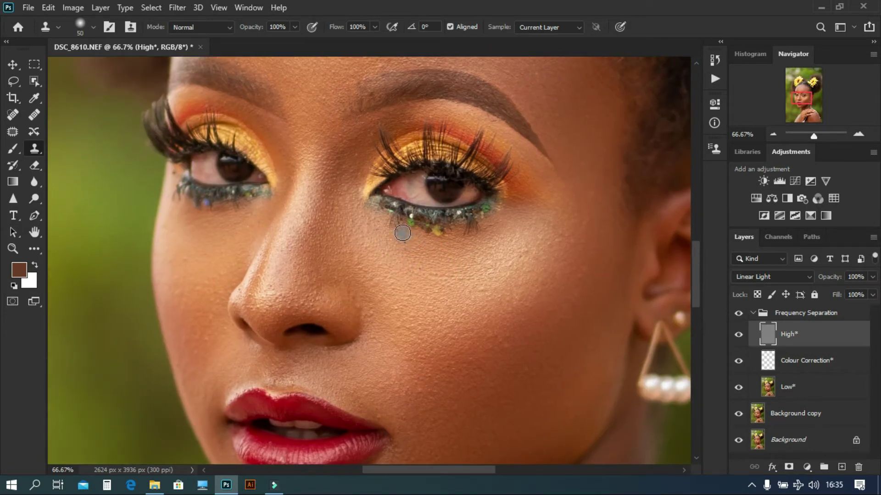
{"action": "left_click", "coordinate": [393, 225]}
{"action": "left_click_drag", "start_coordinate": [358, 230], "coordinate": [365, 232]}
- Blend the skin under the near eye on the Low layer with the Mixer Brush at size 40
{"action": "left_click", "coordinate": [800, 387]}
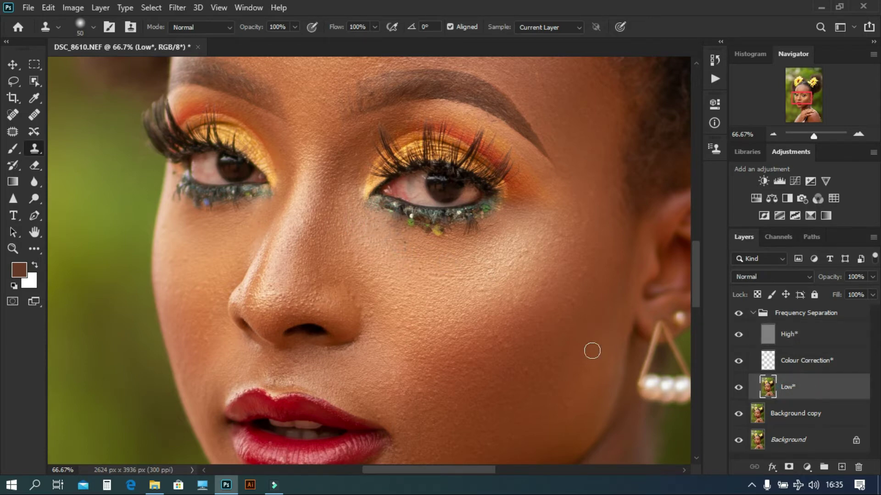
{"action": "key", "text": "b"}
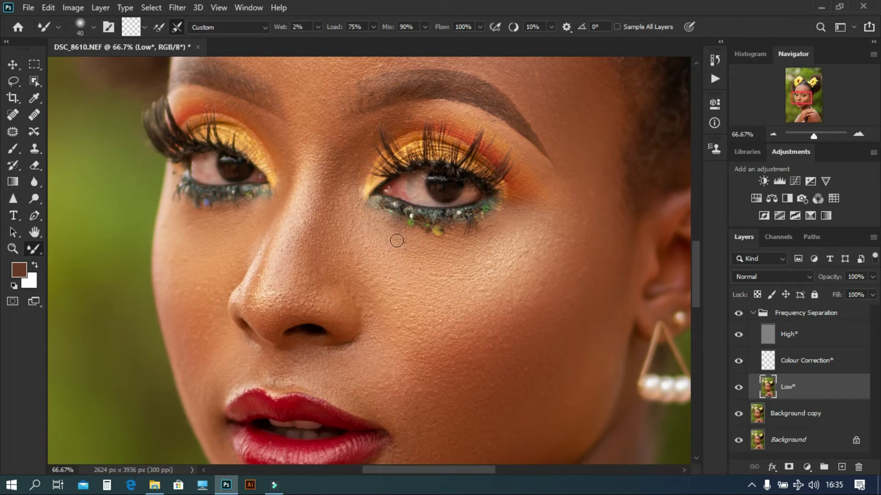
- Try cloning skin over the area below the near eye on the Low layer with the Clone Stamp, and undo the strokes
{"action": "left_click", "coordinate": [34, 148]}
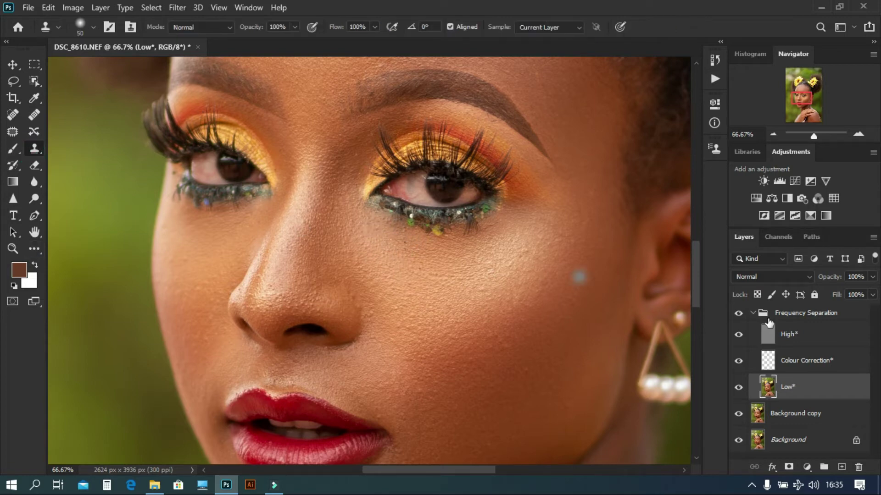
{"action": "left_click", "coordinate": [767, 334]}
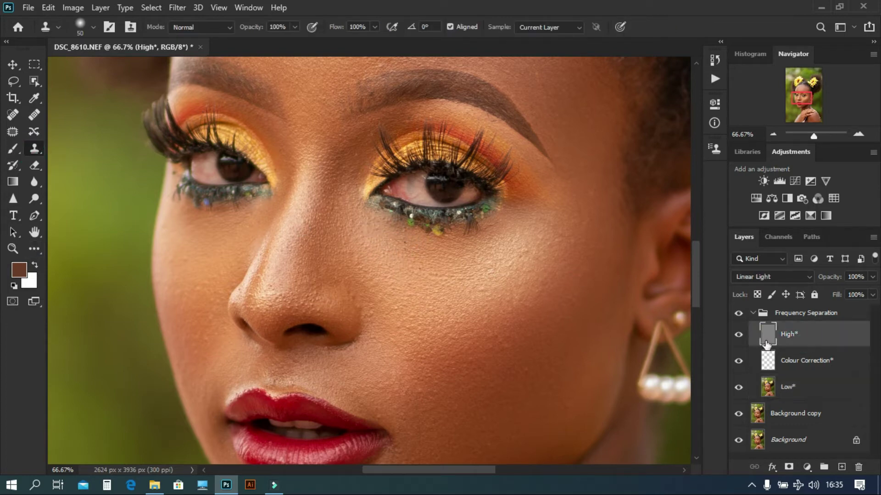
{"action": "left_click", "coordinate": [802, 387]}
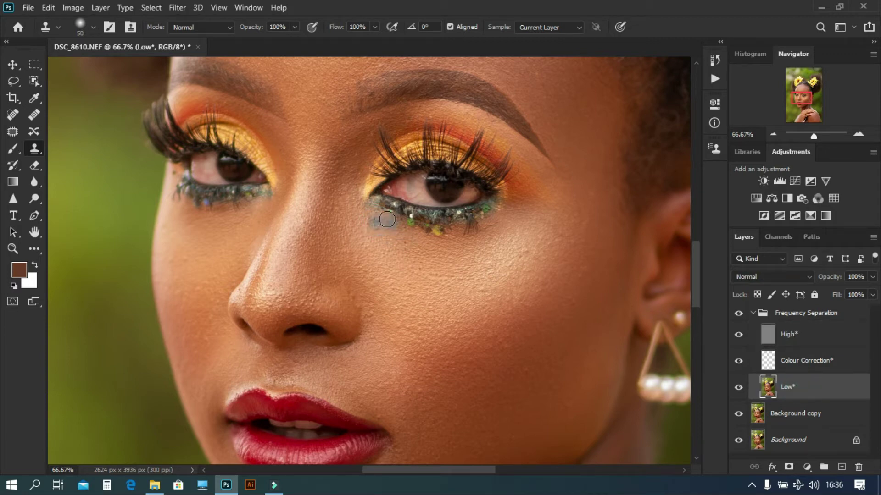
{"action": "left_click_drag", "start_coordinate": [399, 245], "coordinate": [390, 250]}
{"action": "key", "text": "ctrl+z"}
{"action": "key", "text": "ctrl+z"}
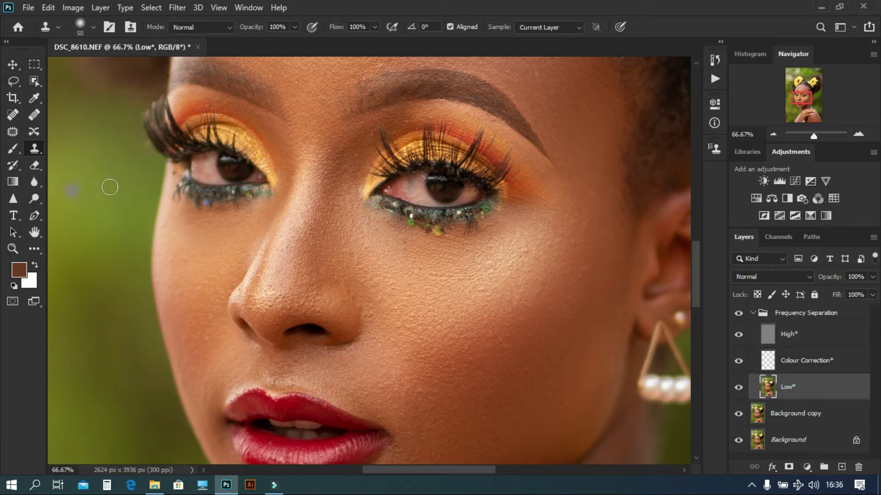
- Clone skin tone below the near eye's inner corner on the Low layer, keeping the sampling on Current Layer
{"action": "left_click", "coordinate": [577, 30]}
{"action": "left_click", "coordinate": [539, 34]}
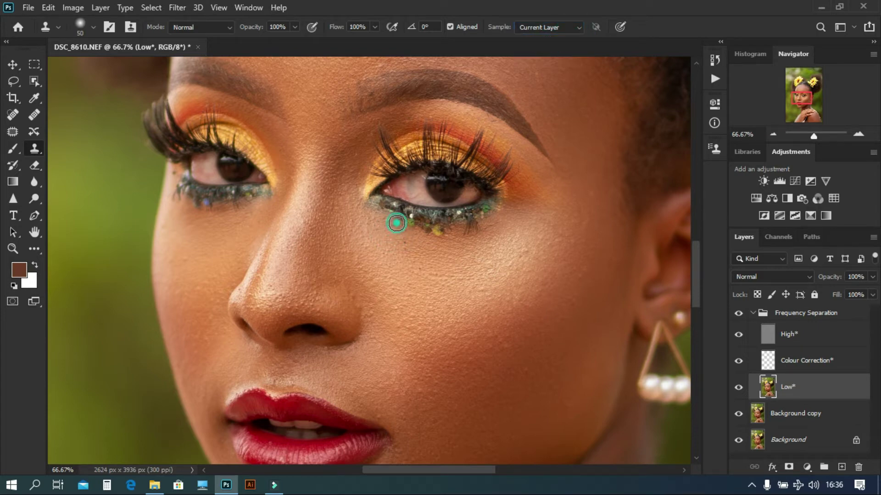
{"action": "left_click_drag", "start_coordinate": [396, 223], "coordinate": [360, 204]}
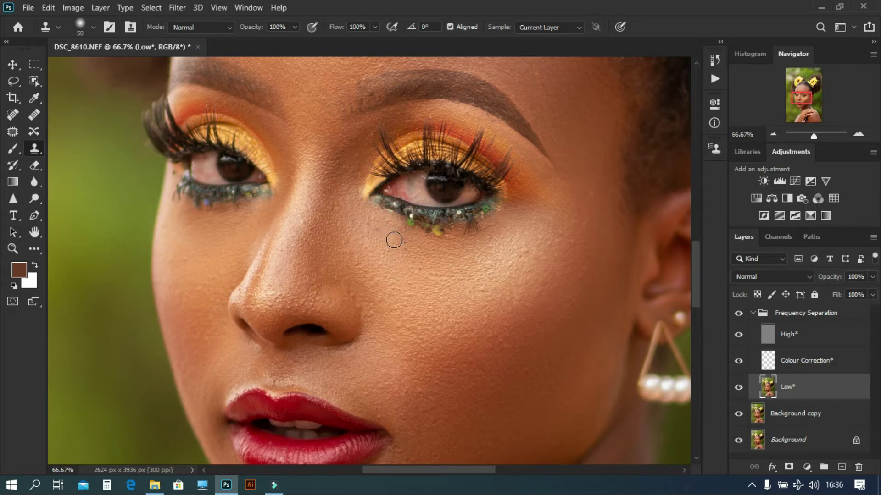
- Patch the small dark specks beneath the near eye on the High layer with the Patch tool
{"action": "left_click", "coordinate": [798, 339]}
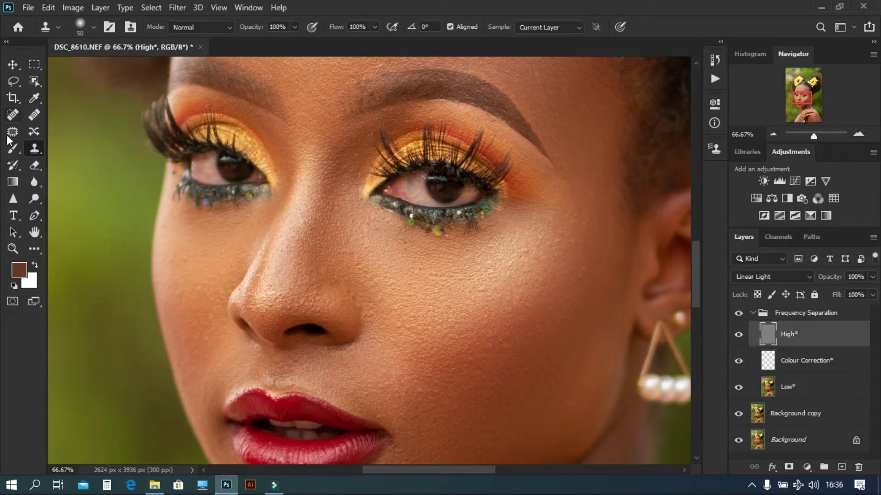
{"action": "key", "text": "j"}
{"action": "mouse_move", "coordinate": [408, 241]}
{"action": "left_mouse_down"}
{"action": "mouse_move", "coordinate": [399, 239]}
{"action": "mouse_move", "coordinate": [407, 244]}
{"action": "left_mouse_up"}
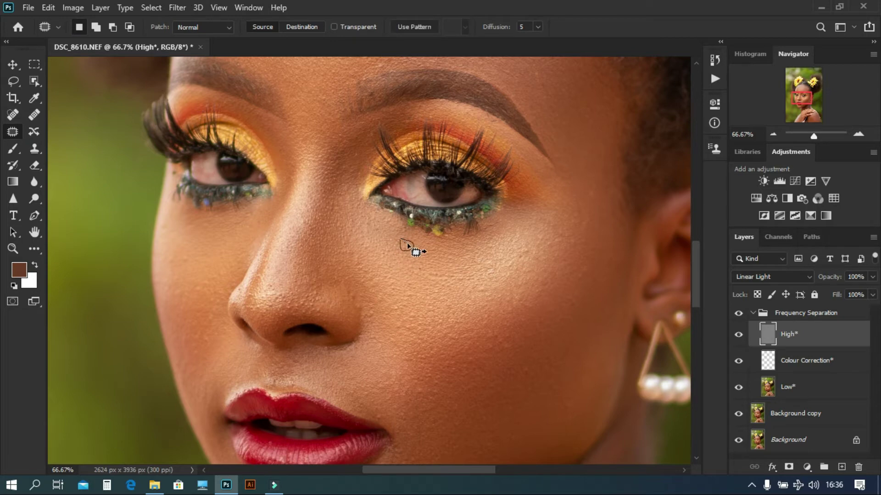
{"action": "key", "text": "ctrl+d"}
{"action": "left_click_drag", "start_coordinate": [419, 264], "coordinate": [448, 293]}
{"action": "scroll", "coordinate": [561, 454], "scroll_direction": "down", "scroll_amount": 1}
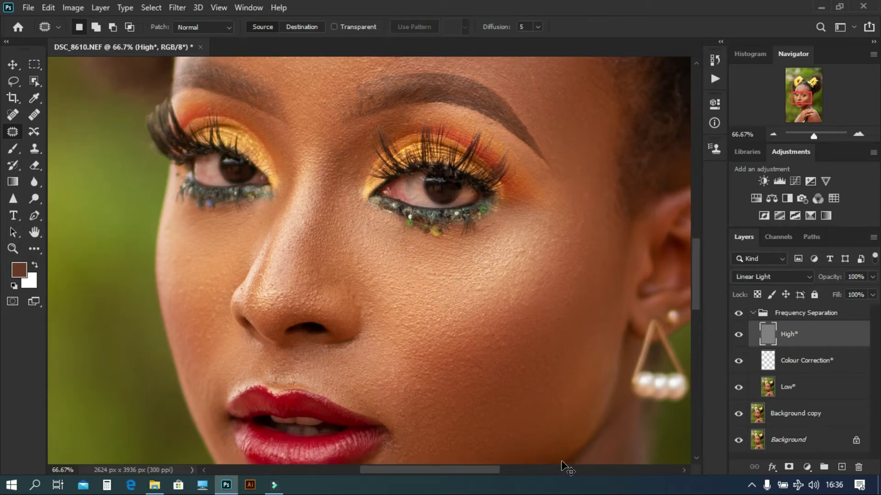
- Blend the forehead skin above the near eyebrow on the Low layer with the Mixer Brush at size 90
{"action": "mouse_move", "coordinate": [333, 153]}
{"action": "left_mouse_down"}
{"action": "mouse_move", "coordinate": [366, 277]}
{"action": "mouse_move", "coordinate": [354, 217]}
{"action": "left_mouse_up"}
{"action": "left_click", "coordinate": [776, 382]}
{"action": "key", "text": "b"}
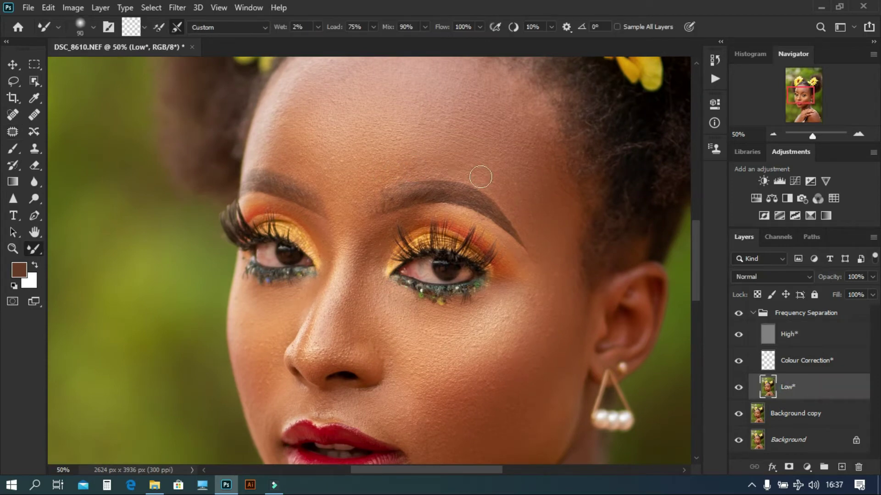
- Smooth the neck below the jawline and the skin around the fingers with the Mixer Brush at size 100
{"action": "scroll", "coordinate": [357, 209], "scroll_direction": "down", "scroll_amount": 2}
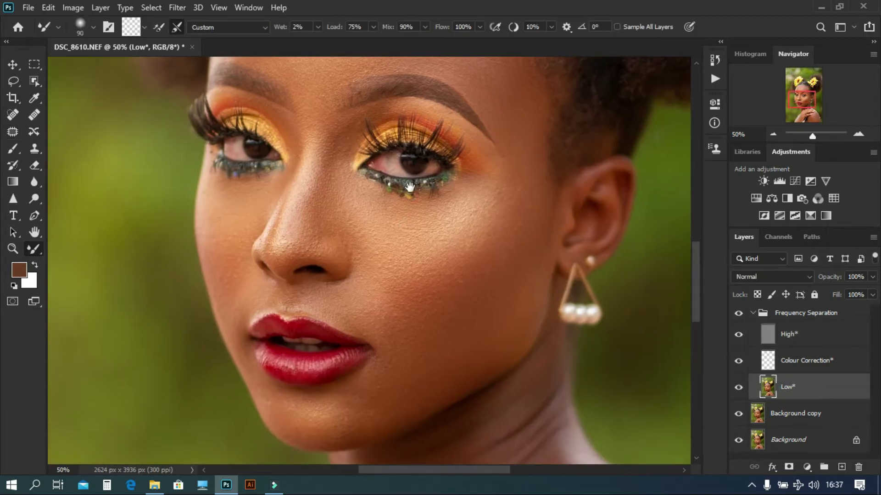
{"action": "key", "text": "bracketright"}
{"action": "key", "text": "bracketright"}
{"action": "key", "text": "bracketright"}
{"action": "key", "text": "bracketright"}
{"action": "key", "text": "bracketright"}
{"action": "mouse_move", "coordinate": [435, 356]}
{"action": "left_mouse_down"}
{"action": "mouse_move", "coordinate": [417, 248]}
{"action": "mouse_move", "coordinate": [338, 148]}
{"action": "left_mouse_up"}
{"action": "key", "text": "bracketleft"}
{"action": "key", "text": "bracketleft"}
{"action": "key", "text": "bracketleft"}
{"action": "key", "text": "bracketleft"}
{"action": "left_click_drag", "start_coordinate": [442, 181], "coordinate": [379, 213]}
{"action": "left_click_drag", "start_coordinate": [445, 148], "coordinate": [301, 247]}
{"action": "mouse_move", "coordinate": [263, 264]}
{"action": "left_mouse_down"}
{"action": "mouse_move", "coordinate": [247, 264]}
{"action": "mouse_move", "coordinate": [271, 264]}
{"action": "left_mouse_up"}
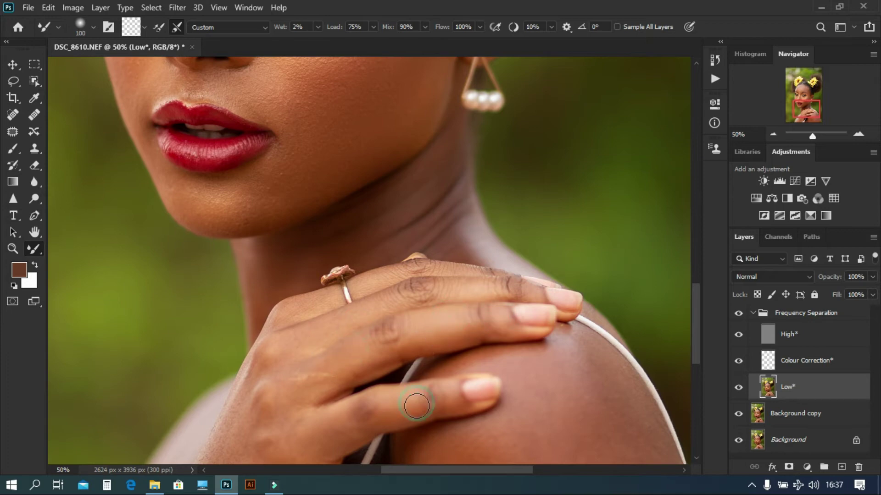
- Smooth the back of the hand and the wrist with the Mixer Brush at size 150
{"action": "left_click_drag", "start_coordinate": [291, 387], "coordinate": [405, 209]}
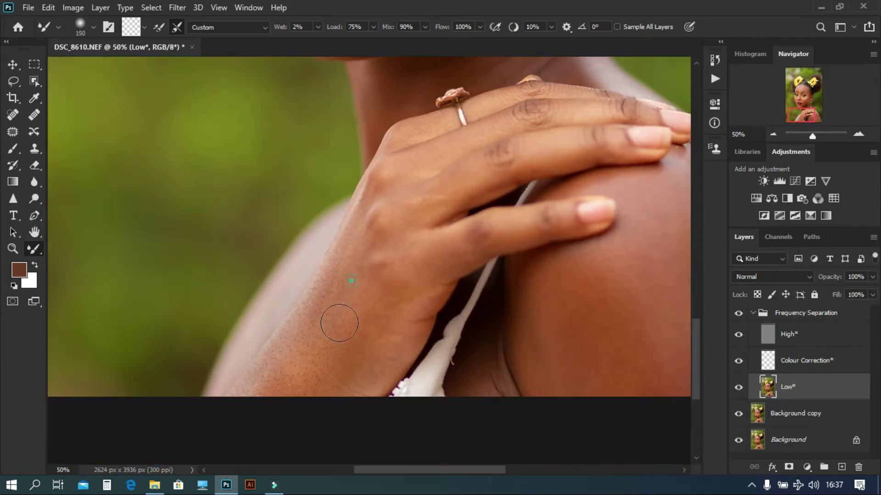
{"action": "key", "text": "bracketright"}
{"action": "key", "text": "bracketright"}
- Smooth the upper and middle part of the bare shoulder with a larger Mixer Brush of at least 175
{"action": "left_click_drag", "start_coordinate": [481, 227], "coordinate": [288, 227]}
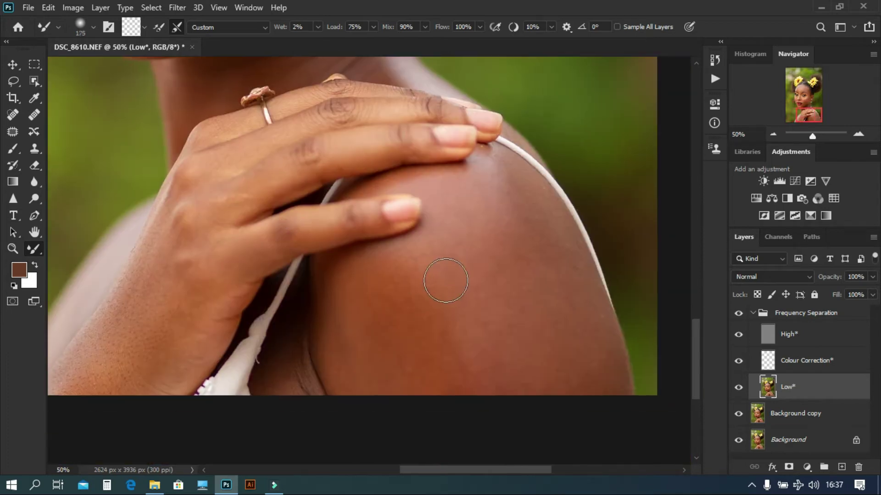
{"action": "key", "text": "bracketright"}
{"action": "key", "text": "bracketright"}
{"action": "mouse_move", "coordinate": [451, 215]}
{"action": "left_mouse_down"}
{"action": "mouse_move", "coordinate": [507, 190]}
{"action": "mouse_move", "coordinate": [552, 320]}
{"action": "mouse_move", "coordinate": [488, 268]}
{"action": "mouse_move", "coordinate": [566, 328]}
{"action": "left_mouse_up"}
{"action": "mouse_move", "coordinate": [370, 279]}
{"action": "left_mouse_down"}
{"action": "mouse_move", "coordinate": [387, 343]}
{"action": "mouse_move", "coordinate": [408, 378]}
{"action": "mouse_move", "coordinate": [411, 295]}
{"action": "mouse_move", "coordinate": [470, 196]}
{"action": "mouse_move", "coordinate": [501, 170]}
{"action": "mouse_move", "coordinate": [504, 237]}
{"action": "left_mouse_up"}
- Blend the lower shoulder and upper arm out to the outer edge, finishing at brush size 175
{"action": "key", "text": "bracketleft"}
{"action": "key", "text": "bracketleft"}
{"action": "key", "text": "bracketleft"}
{"action": "key", "text": "bracketleft"}
{"action": "key", "text": "bracketleft"}
{"action": "key", "text": "bracketleft"}
{"action": "key", "text": "bracketright"}
{"action": "key", "text": "bracketright"}
{"action": "key", "text": "bracketright"}
{"action": "key", "text": "bracketright"}
{"action": "key", "text": "bracketright"}
{"action": "mouse_move", "coordinate": [441, 299]}
{"action": "left_mouse_down"}
{"action": "mouse_move", "coordinate": [491, 277]}
{"action": "mouse_move", "coordinate": [545, 326]}
{"action": "left_mouse_up"}
{"action": "left_click", "coordinate": [615, 352]}
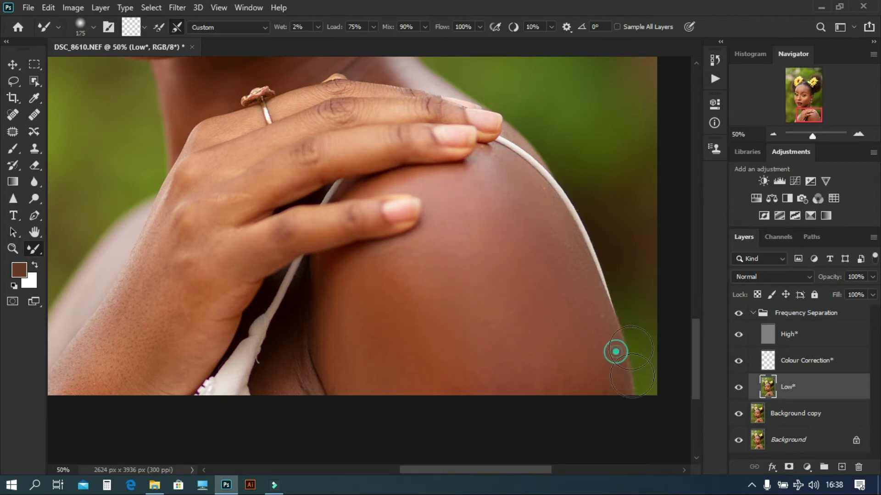
{"action": "mouse_move", "coordinate": [340, 309]}
{"action": "left_mouse_down"}
{"action": "mouse_move", "coordinate": [301, 334]}
{"action": "mouse_move", "coordinate": [284, 385]}
{"action": "left_mouse_up"}
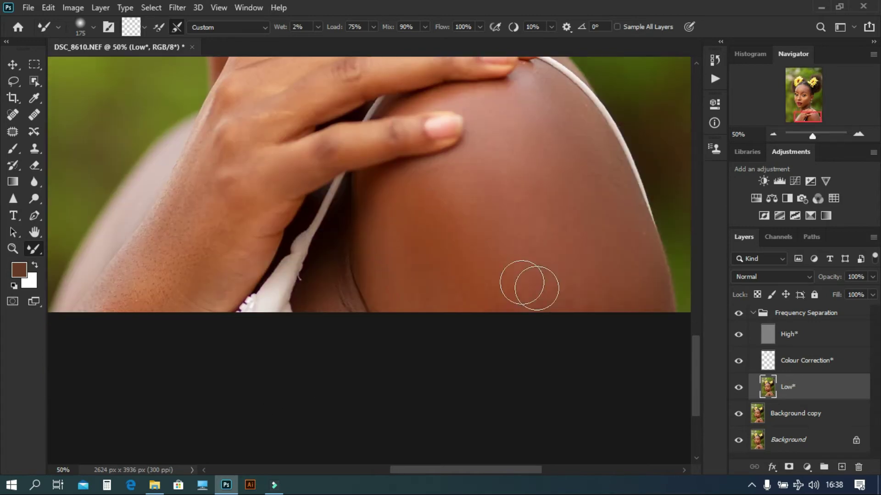
- Reduce the Mixer Brush to size 80 and blend the far cheek and the nose area
{"action": "mouse_move", "coordinate": [336, 105]}
{"action": "left_mouse_down"}
{"action": "mouse_move", "coordinate": [385, 354]}
{"action": "mouse_move", "coordinate": [350, 266]}
{"action": "left_mouse_up"}
{"action": "mouse_move", "coordinate": [349, 160]}
{"action": "left_mouse_down"}
{"action": "mouse_move", "coordinate": [418, 260]}
{"action": "mouse_move", "coordinate": [316, 237]}
{"action": "left_mouse_up"}
{"action": "key", "text": "bracketleft"}
{"action": "key", "text": "bracketleft"}
{"action": "key", "text": "bracketleft"}
{"action": "key", "text": "bracketleft"}
{"action": "key", "text": "bracketleft"}
{"action": "mouse_move", "coordinate": [453, 289]}
{"action": "left_mouse_down"}
{"action": "mouse_move", "coordinate": [500, 304]}
{"action": "mouse_move", "coordinate": [454, 334]}
{"action": "mouse_move", "coordinate": [505, 266]}
{"action": "left_mouse_up"}
{"action": "mouse_move", "coordinate": [284, 293]}
{"action": "left_mouse_down"}
{"action": "mouse_move", "coordinate": [399, 198]}
{"action": "mouse_move", "coordinate": [427, 200]}
{"action": "left_mouse_up"}
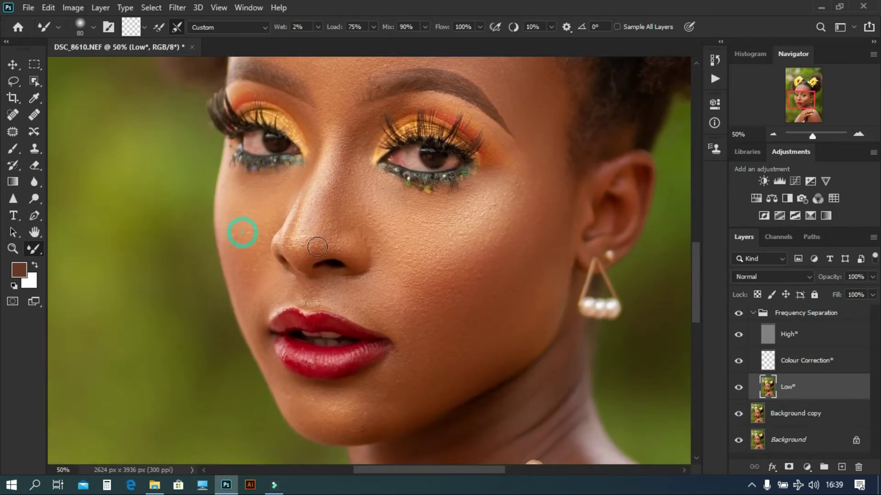
- Blend the forehead between the brows and the hairline, enlarging the Mixer Brush from 100 to 200
{"action": "mouse_move", "coordinate": [408, 198]}
{"action": "left_mouse_down"}
{"action": "mouse_move", "coordinate": [417, 304]}
{"action": "mouse_move", "coordinate": [410, 339]}
{"action": "left_mouse_up"}
{"action": "left_click_drag", "start_coordinate": [433, 224], "coordinate": [412, 281]}
{"action": "key", "text": "bracketright"}
{"action": "key", "text": "bracketright"}
{"action": "key", "text": "bracketright"}
{"action": "key", "text": "bracketright"}
{"action": "key", "text": "bracketright"}
{"action": "key", "text": "bracketright"}
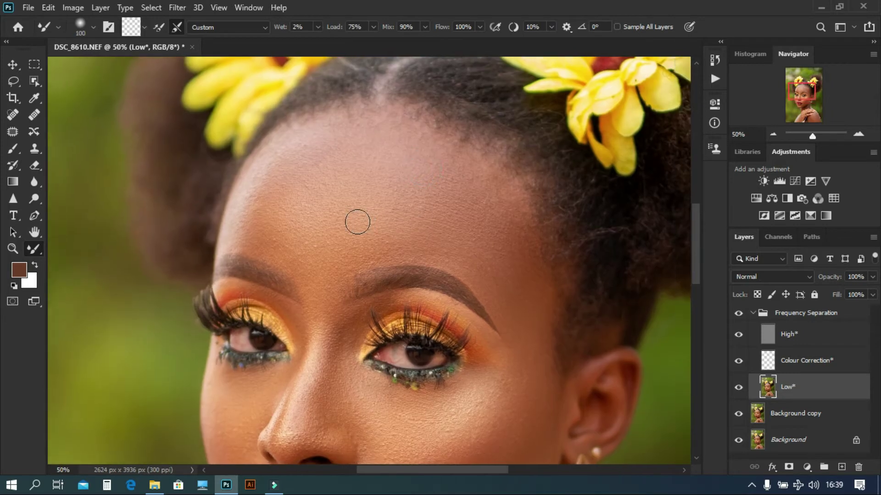
{"action": "mouse_move", "coordinate": [307, 240]}
{"action": "left_mouse_down"}
{"action": "mouse_move", "coordinate": [279, 206]}
{"action": "mouse_move", "coordinate": [369, 161]}
{"action": "mouse_move", "coordinate": [345, 234]}
{"action": "mouse_move", "coordinate": [368, 244]}
{"action": "mouse_move", "coordinate": [363, 227]}
{"action": "mouse_move", "coordinate": [388, 158]}
{"action": "mouse_move", "coordinate": [362, 140]}
{"action": "mouse_move", "coordinate": [351, 143]}
{"action": "mouse_move", "coordinate": [340, 180]}
{"action": "mouse_move", "coordinate": [308, 175]}
{"action": "mouse_move", "coordinate": [306, 218]}
{"action": "mouse_move", "coordinate": [355, 226]}
{"action": "mouse_move", "coordinate": [341, 249]}
{"action": "mouse_move", "coordinate": [347, 225]}
{"action": "left_mouse_up"}
- Collapse the Frequency Separation group and compare the whole portrait with the group hidden and shown
{"action": "key", "text": "ctrl+minus"}
{"action": "key", "text": "ctrl+minus"}
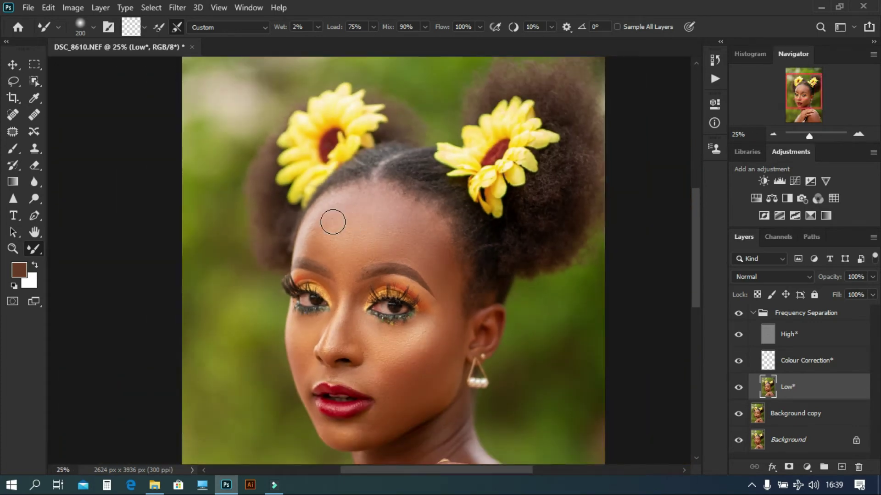
{"action": "left_click_drag", "start_coordinate": [404, 305], "coordinate": [390, 185]}
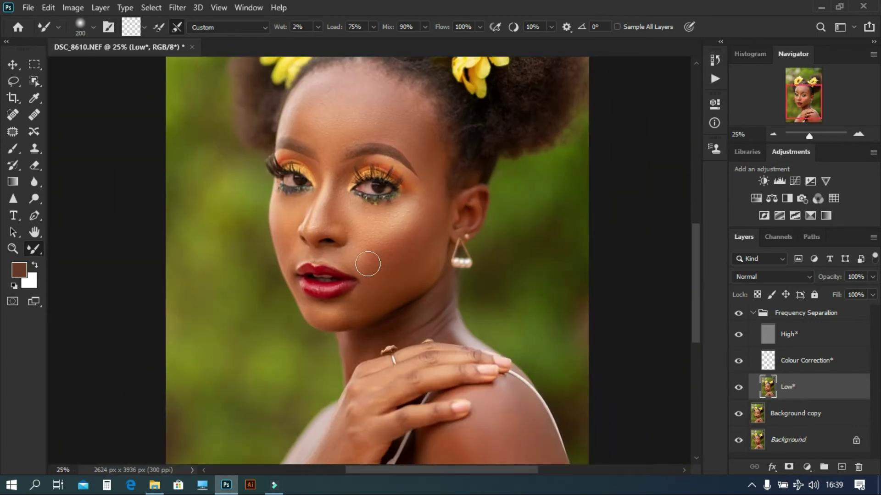
{"action": "mouse_move", "coordinate": [390, 286]}
{"action": "left_mouse_down"}
{"action": "mouse_move", "coordinate": [387, 197]}
{"action": "mouse_move", "coordinate": [380, 303]}
{"action": "left_mouse_up"}
{"action": "left_click", "coordinate": [754, 315]}
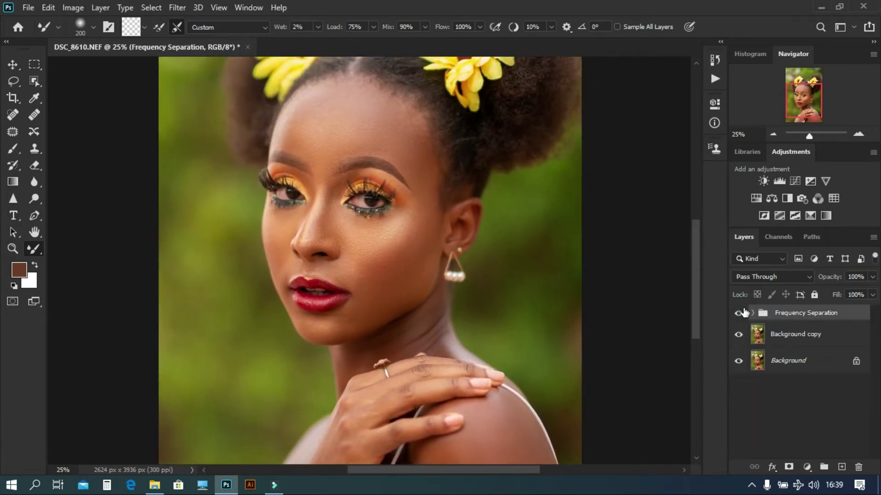
{"action": "left_click", "coordinate": [738, 313]}
{"action": "left_click", "coordinate": [738, 314]}
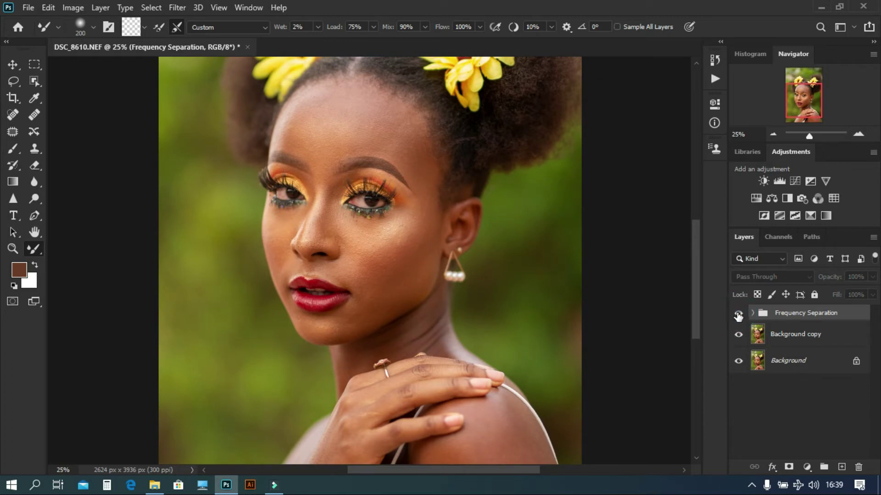
{"action": "left_click", "coordinate": [738, 315]}
{"action": "left_click", "coordinate": [738, 315]}
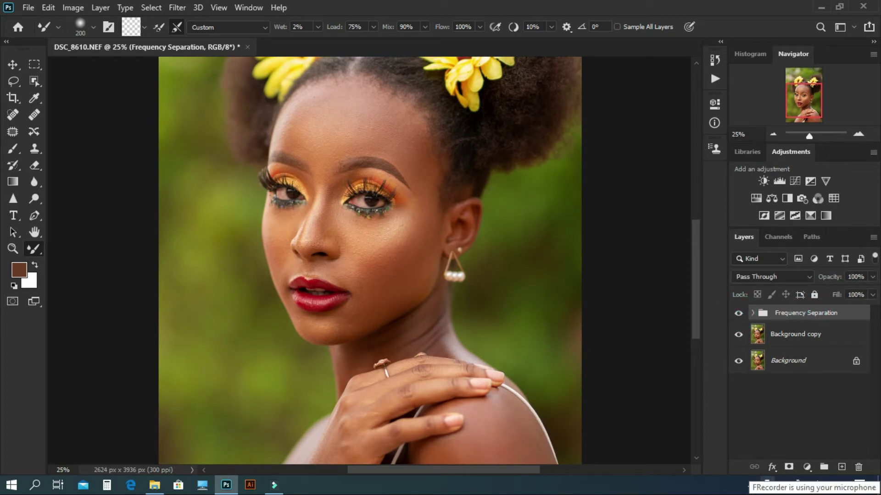
- Stamp all visible layers into a new layer and run the Dodge & Burn action, continuing past its unavailable commands
{"action": "key", "text": "ctrl+shift+alt+e"}
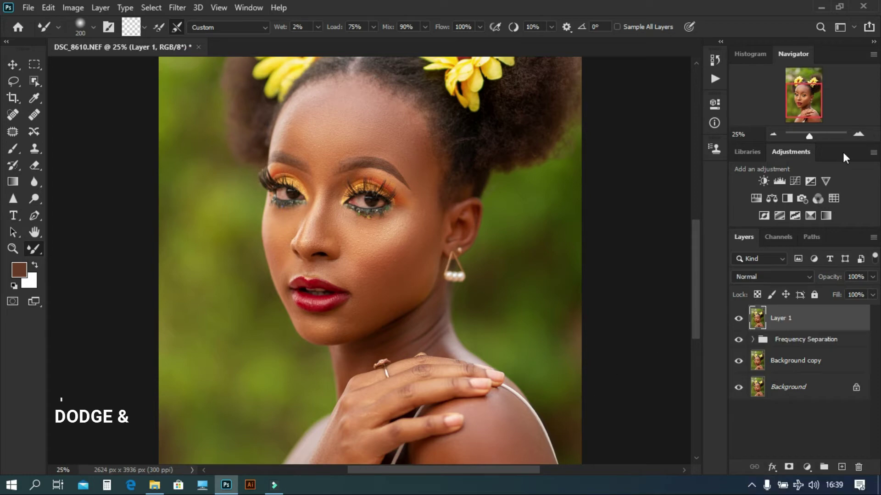
{"action": "left_click", "coordinate": [715, 79]}
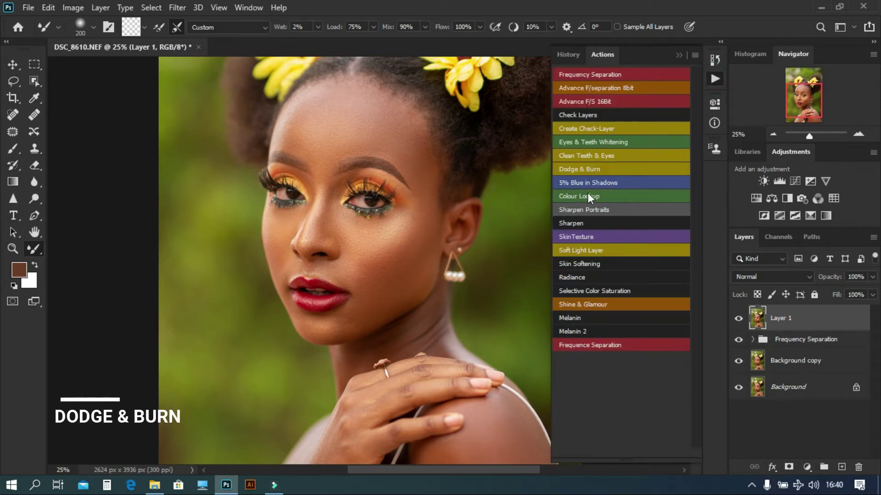
{"action": "left_click", "coordinate": [580, 169]}
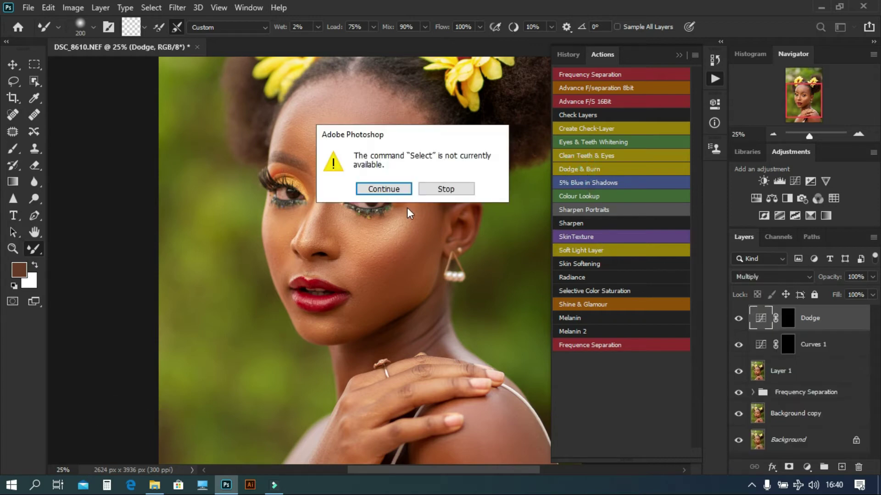
{"action": "left_click", "coordinate": [399, 192]}
{"action": "left_click", "coordinate": [386, 189]}
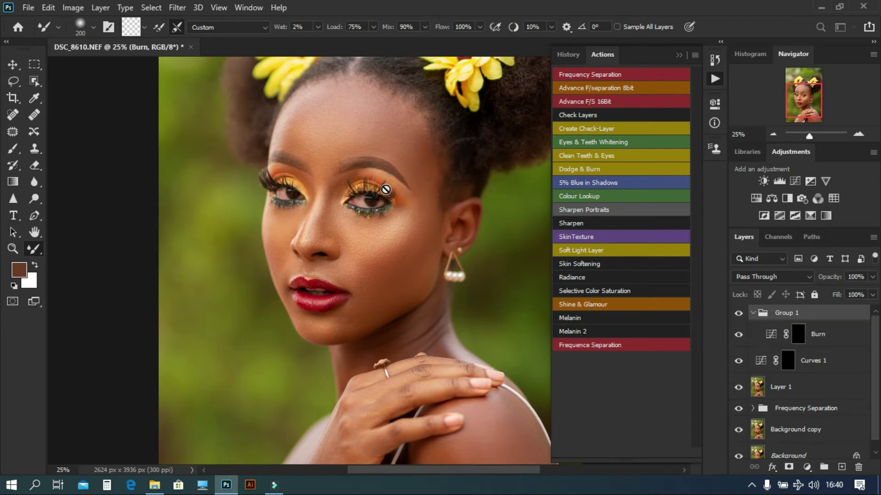
- Rename the new group as Dodge & Burn and its Curves 1 layer as Dodge
{"action": "left_click", "coordinate": [678, 55]}
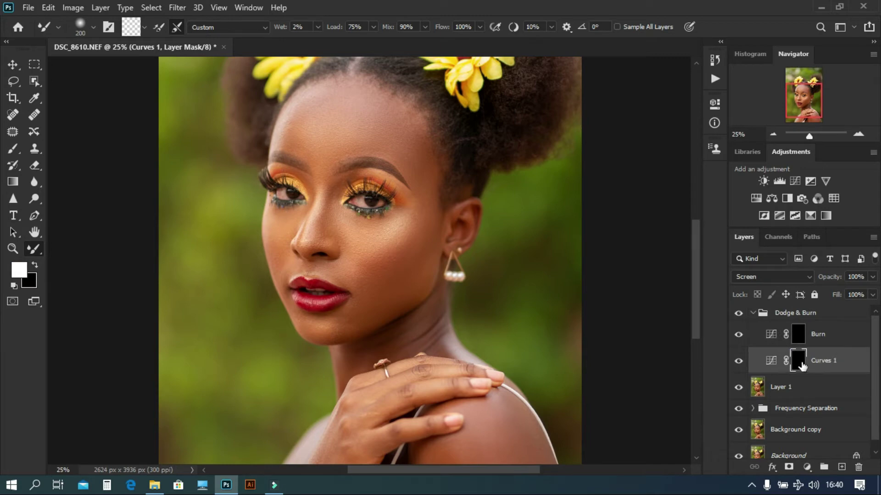
{"action": "double_click", "coordinate": [823, 362]}
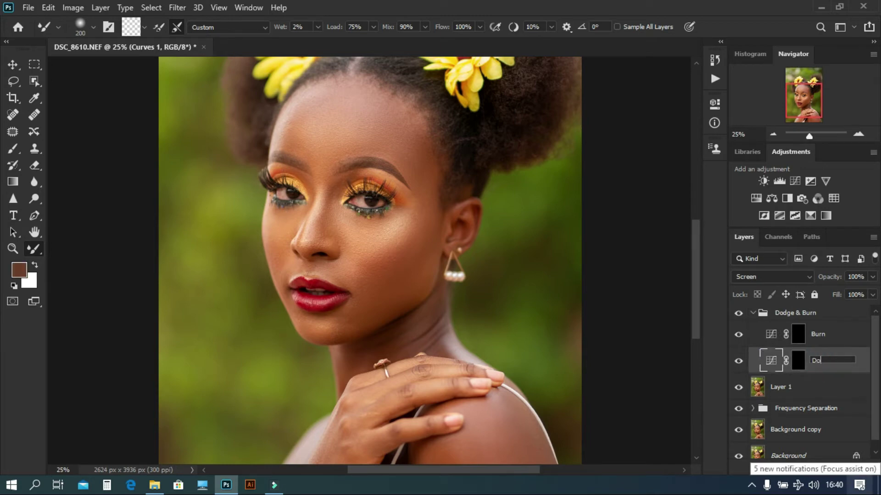
{"action": "key", "text": "Return"}
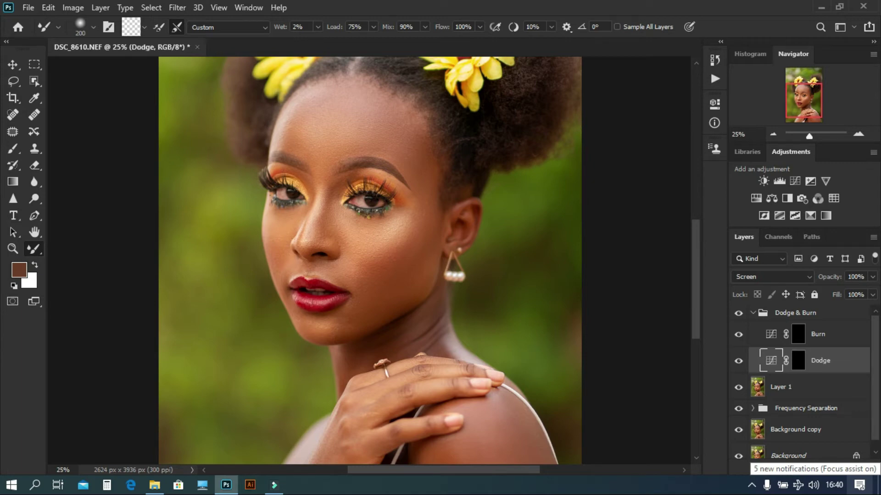
- Target the Dodge layer's mask and set up the Brush tool with 100% opacity and 1% flow
{"action": "left_click", "coordinate": [797, 364]}
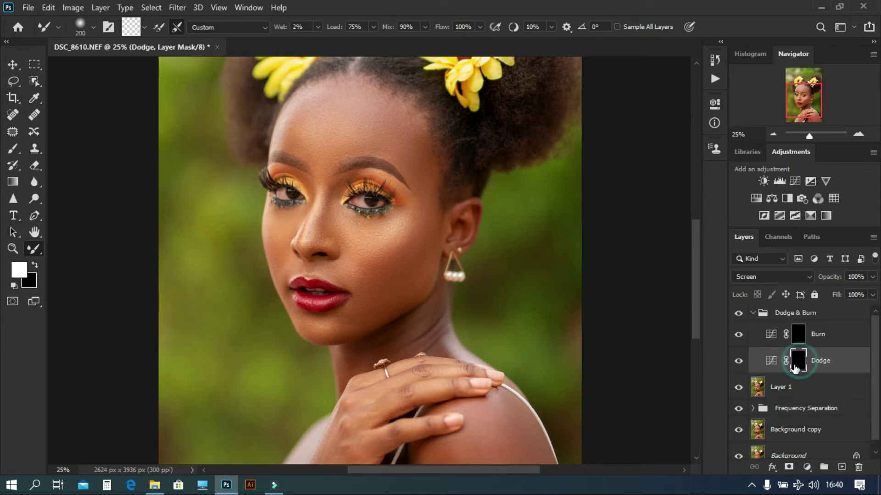
{"action": "left_click", "coordinate": [9, 151]}
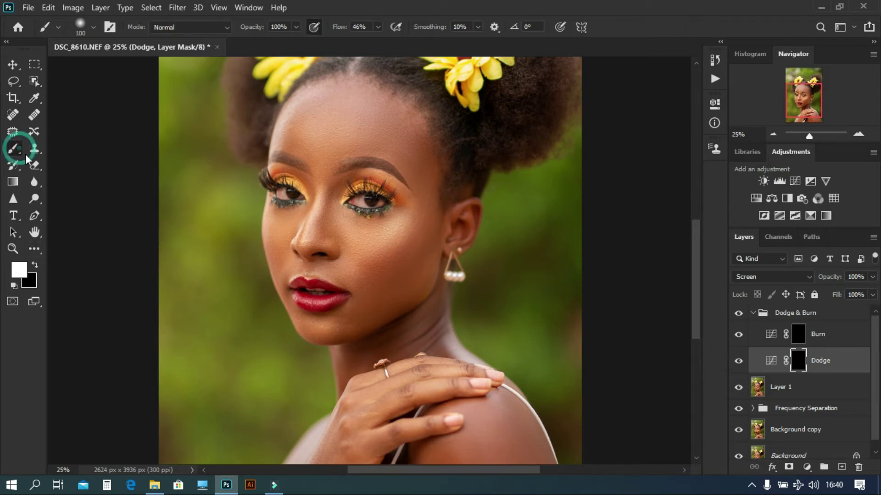
{"action": "left_click", "coordinate": [280, 27]}
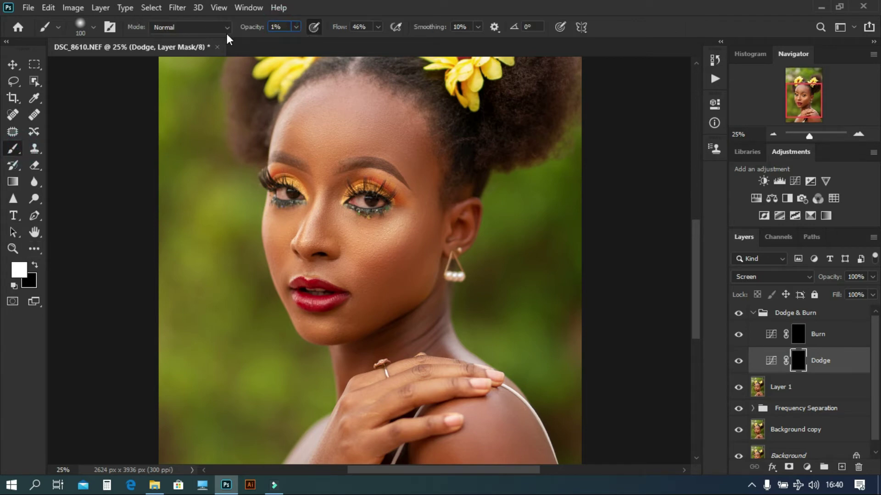
{"action": "left_click", "coordinate": [362, 26]}
{"action": "key", "text": "ctrl+minus"}
{"action": "key", "text": "ctrl+plus"}
{"action": "key", "text": "ctrl+minus"}
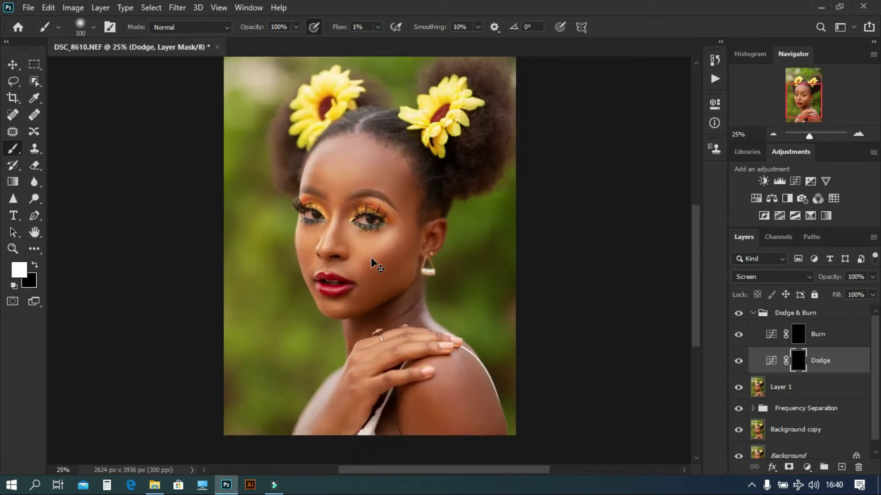
{"action": "key", "text": "ctrl+plus"}
{"action": "key", "text": "ctrl+plus"}
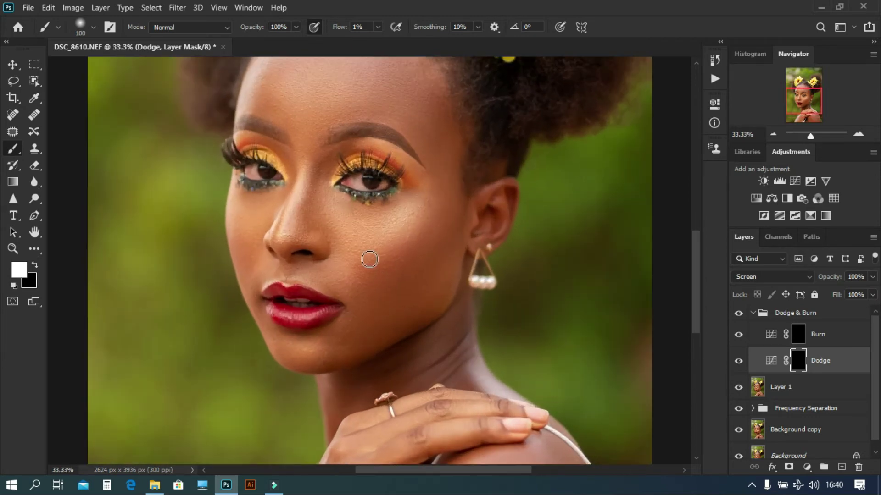
- Set the brush size to 125 and the foreground colour to pure white (ffffff)
{"action": "key", "text": "bracketright"}
{"action": "key", "text": "bracketright"}
{"action": "left_click", "coordinate": [19, 270]}
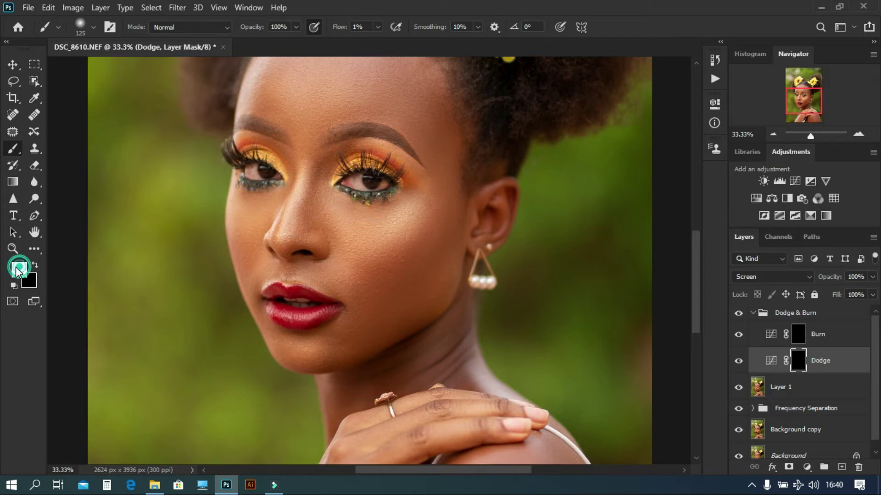
{"action": "left_click", "coordinate": [487, 124]}
{"action": "left_click_drag", "start_coordinate": [487, 123], "coordinate": [476, 106]}
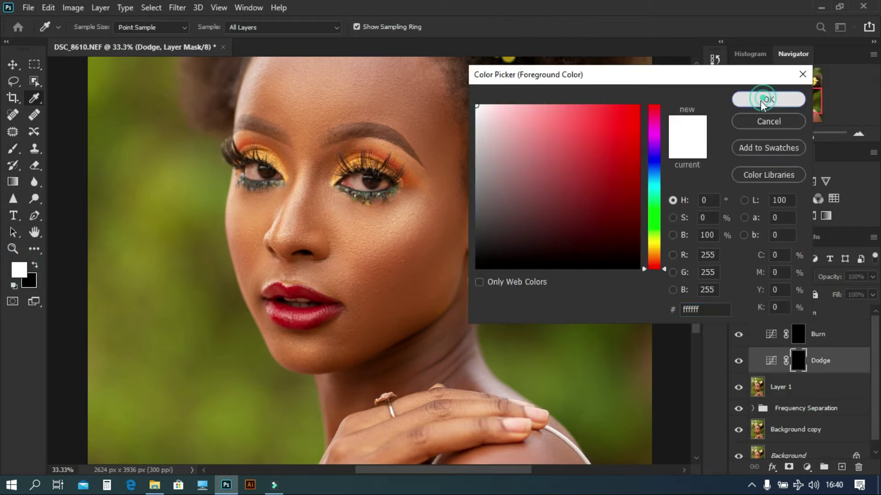
{"action": "left_click", "coordinate": [769, 100]}
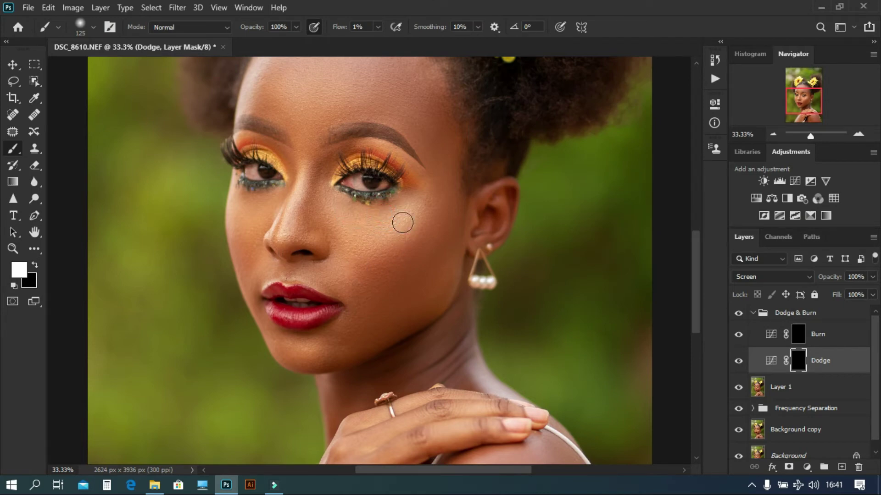
- Dodge the highlights on the cheek, forehead and lips, using brush sizes from 175 down to 70
{"action": "left_click_drag", "start_coordinate": [340, 212], "coordinate": [388, 228]}
{"action": "key", "text": "]"}
{"action": "key", "text": "]"}
{"action": "left_click_drag", "start_coordinate": [340, 138], "coordinate": [408, 194]}
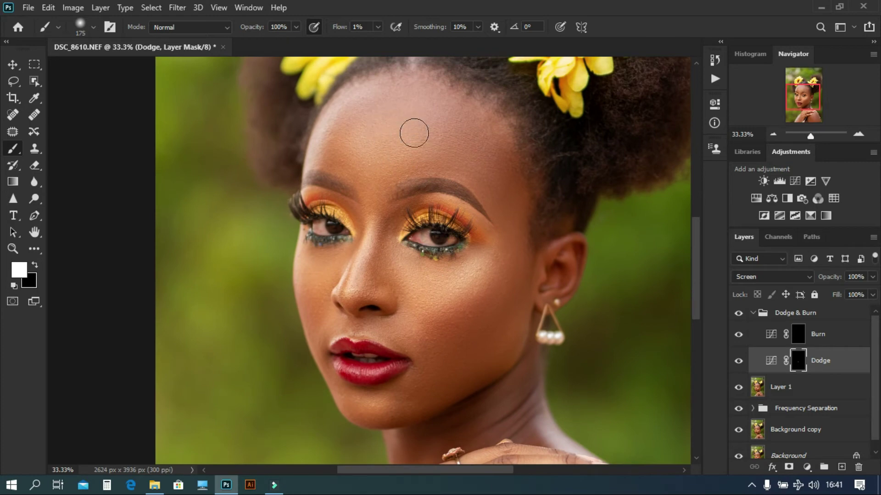
{"action": "key", "text": "bracketleft"}
{"action": "key", "text": "bracketleft"}
{"action": "key", "text": "bracketleft"}
{"action": "key", "text": "bracketleft"}
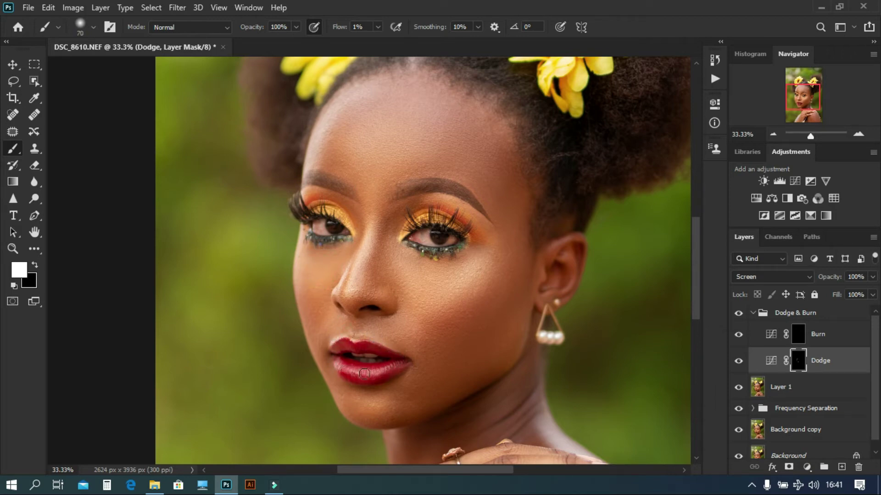
- Enlarge the brush to 200 and dodge the highlight on the shoulder below the hand
{"action": "mouse_move", "coordinate": [453, 316]}
{"action": "left_mouse_down"}
{"action": "mouse_move", "coordinate": [450, 200]}
{"action": "mouse_move", "coordinate": [390, 131]}
{"action": "left_mouse_up"}
{"action": "mouse_move", "coordinate": [448, 305]}
{"action": "left_mouse_down"}
{"action": "mouse_move", "coordinate": [422, 236]}
{"action": "mouse_move", "coordinate": [394, 226]}
{"action": "left_mouse_up"}
{"action": "key", "text": "bracketright"}
{"action": "key", "text": "bracketright"}
{"action": "key", "text": "bracketright"}
{"action": "key", "text": "bracketright"}
{"action": "key", "text": "bracketright"}
{"action": "key", "text": "bracketright"}
{"action": "key", "text": "bracketright"}
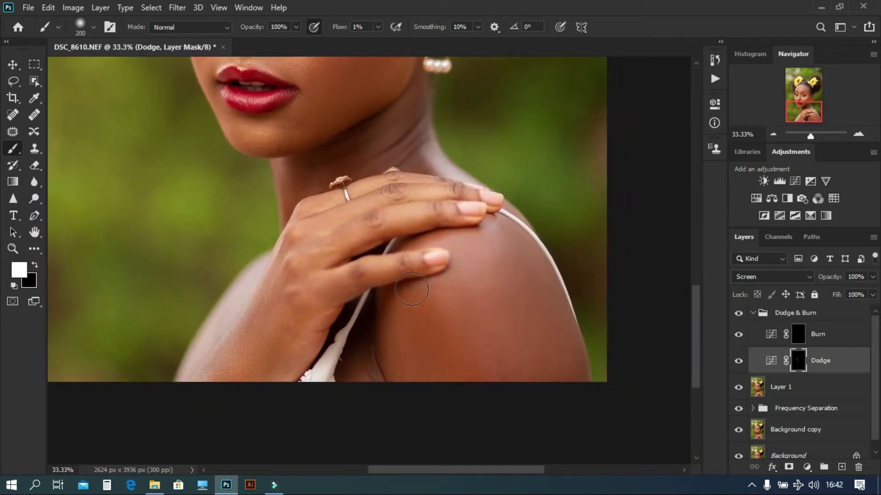
{"action": "left_click_drag", "start_coordinate": [471, 364], "coordinate": [493, 362]}
{"action": "mouse_move", "coordinate": [493, 340]}
{"action": "left_mouse_down"}
{"action": "mouse_move", "coordinate": [477, 298]}
{"action": "mouse_move", "coordinate": [454, 314]}
{"action": "left_mouse_up"}
{"action": "mouse_move", "coordinate": [443, 337]}
{"action": "left_mouse_down"}
{"action": "mouse_move", "coordinate": [464, 277]}
{"action": "mouse_move", "coordinate": [512, 362]}
{"action": "left_mouse_up"}
{"action": "mouse_move", "coordinate": [483, 289]}
{"action": "left_mouse_down"}
{"action": "mouse_move", "coordinate": [470, 289]}
{"action": "mouse_move", "coordinate": [475, 350]}
{"action": "left_mouse_up"}
- Target the Burn layer's mask and burn the near temple and side of the forehead with a size 300 brush
{"action": "scroll", "coordinate": [403, 323], "scroll_direction": "up", "scroll_amount": 5}
{"action": "scroll", "coordinate": [403, 324], "scroll_direction": "left", "scroll_amount": 5}
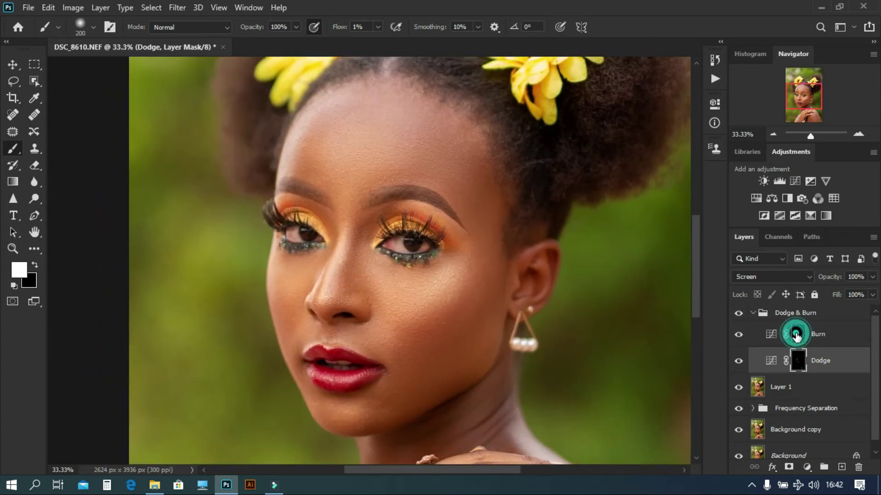
{"action": "left_click", "coordinate": [798, 334]}
{"action": "key", "text": "bracketright"}
{"action": "key", "text": "bracketright"}
{"action": "key", "text": "bracketright"}
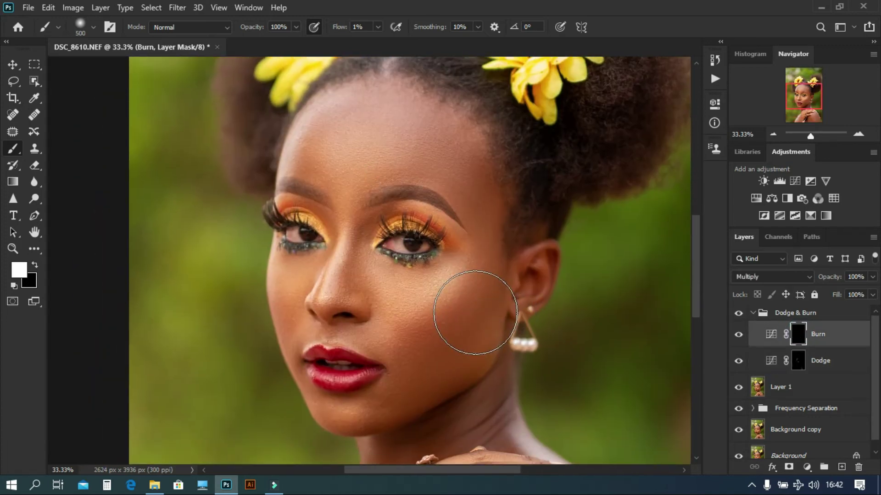
{"action": "key", "text": "bracketleft"}
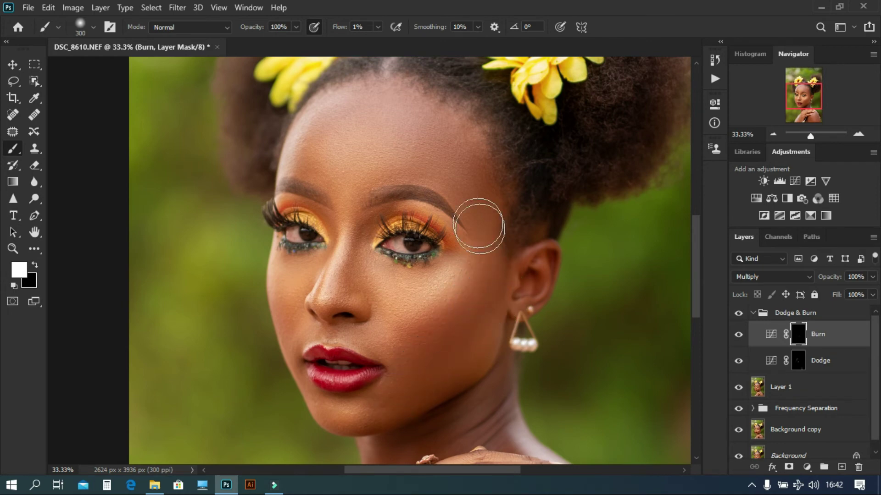
{"action": "left_click_drag", "start_coordinate": [467, 176], "coordinate": [487, 239]}
{"action": "left_click_drag", "start_coordinate": [436, 140], "coordinate": [455, 178]}
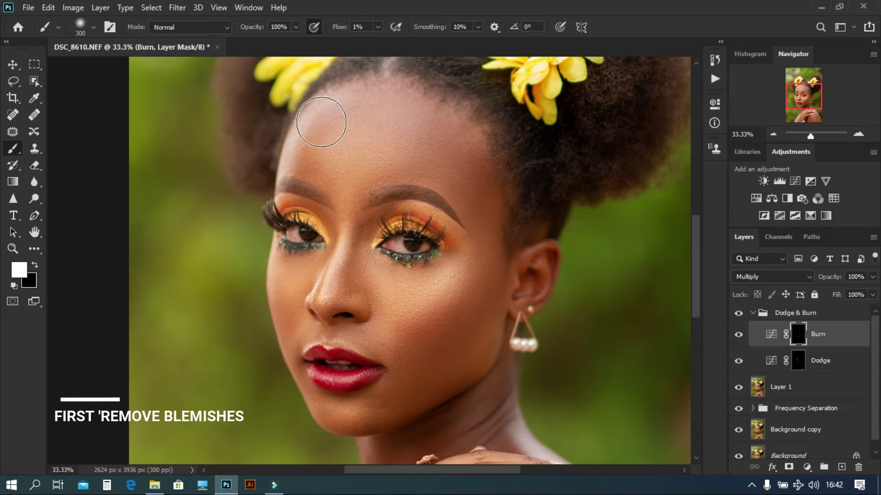
- Reduce the brush to 100 and burn the far edge of the forehead along the hairline
{"action": "key", "text": "bracketleft"}
{"action": "key", "text": "bracketleft"}
{"action": "key", "text": "bracketleft"}
{"action": "key", "text": "bracketleft"}
{"action": "mouse_move", "coordinate": [329, 104]}
{"action": "left_mouse_down"}
{"action": "mouse_move", "coordinate": [303, 144]}
{"action": "mouse_move", "coordinate": [306, 158]}
{"action": "left_mouse_up"}
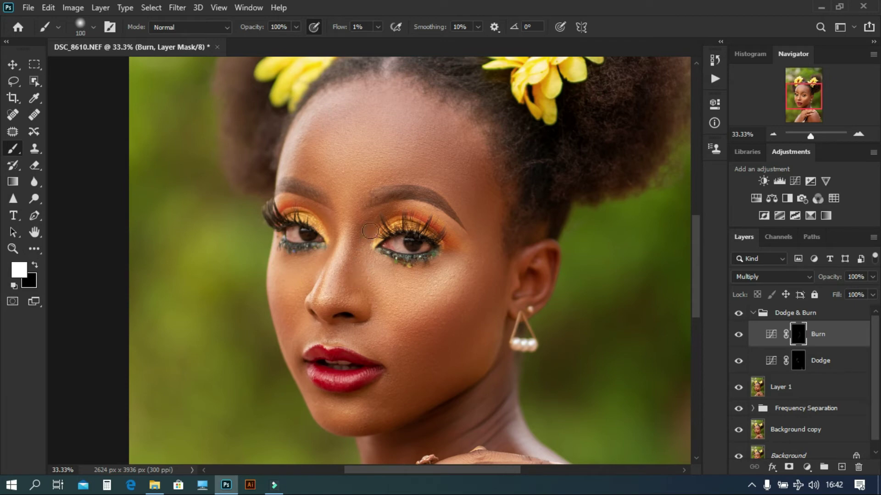
- Burn the finer facial shadows with a smaller brush, using size 100 beneath the lower lip
{"action": "key", "text": "bracketleft"}
{"action": "scroll", "coordinate": [413, 248], "scroll_direction": "down", "scroll_amount": 3}
{"action": "key", "text": "bracketright"}
{"action": "key", "text": "bracketright"}
{"action": "key", "text": "bracketright"}
{"action": "key", "text": "bracketright"}
{"action": "key", "text": "bracketright"}
{"action": "key", "text": "bracketright"}
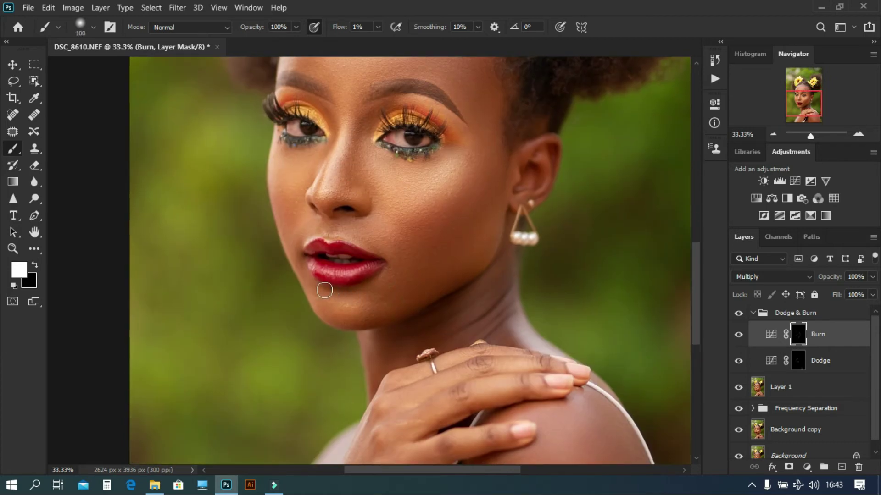
- Compare the face with the Dodge & Burn group hidden and shown
{"action": "mouse_move", "coordinate": [431, 260]}
{"action": "left_mouse_down"}
{"action": "mouse_move", "coordinate": [442, 260]}
{"action": "mouse_move", "coordinate": [436, 380]}
{"action": "left_mouse_up"}
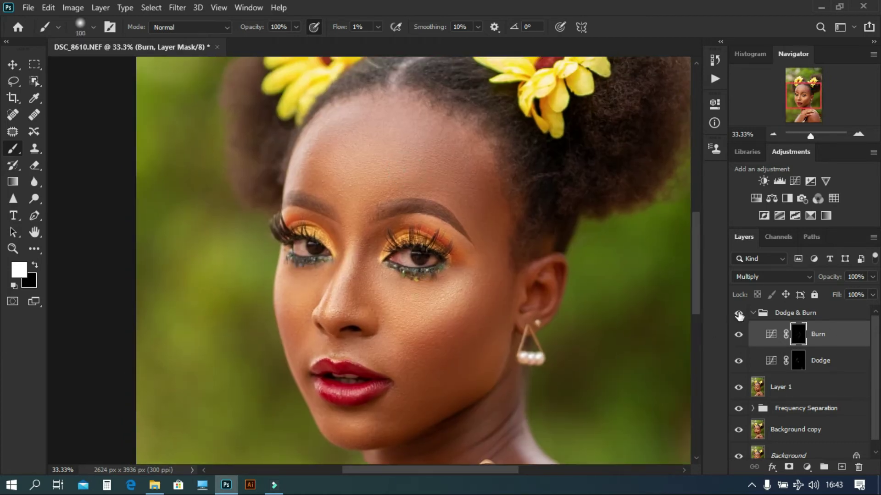
{"action": "left_click", "coordinate": [738, 314]}
{"action": "left_click", "coordinate": [739, 314]}
- Burn the shoulder below the hand with an enlarged brush, and return the brush size to 200
{"action": "key", "text": "bracketleft"}
{"action": "key", "text": "bracketleft"}
{"action": "key", "text": "bracketleft"}
{"action": "key", "text": "bracketleft"}
{"action": "key", "text": "bracketright"}
{"action": "key", "text": "bracketright"}
{"action": "key", "text": "bracketright"}
{"action": "key", "text": "bracketright"}
{"action": "key", "text": "bracketright"}
{"action": "left_click_drag", "start_coordinate": [409, 353], "coordinate": [438, 193]}
{"action": "left_click_drag", "start_coordinate": [481, 406], "coordinate": [439, 273]}
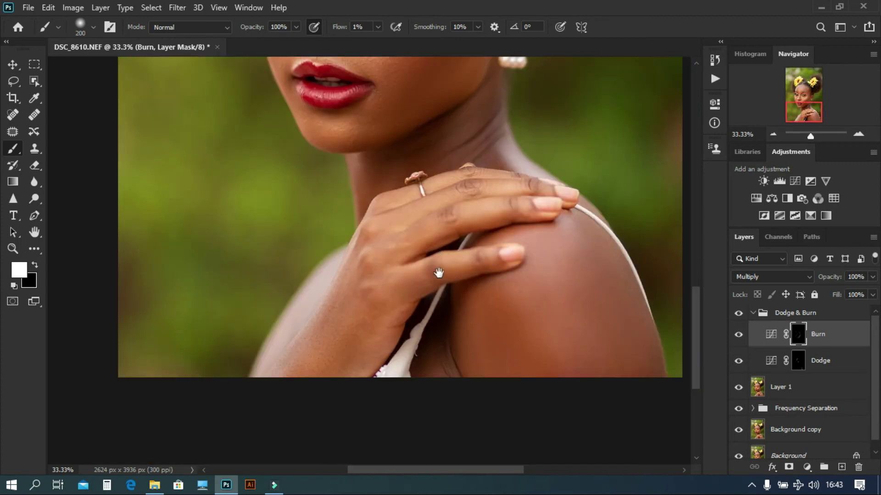
{"action": "key", "text": "bracketright"}
{"action": "key", "text": "bracketright"}
{"action": "key", "text": "bracketright"}
{"action": "left_click_drag", "start_coordinate": [505, 338], "coordinate": [476, 316]}
{"action": "key", "text": "bracketleft"}
{"action": "key", "text": "bracketleft"}
{"action": "key", "text": "bracketleft"}
- Collapse the Dodge & Burn group and compare the whole portrait with the group hidden and shown several times
{"action": "key", "text": "ctrl+minus"}
{"action": "key", "text": "ctrl+minus"}
{"action": "left_click_drag", "start_coordinate": [422, 183], "coordinate": [442, 295]}
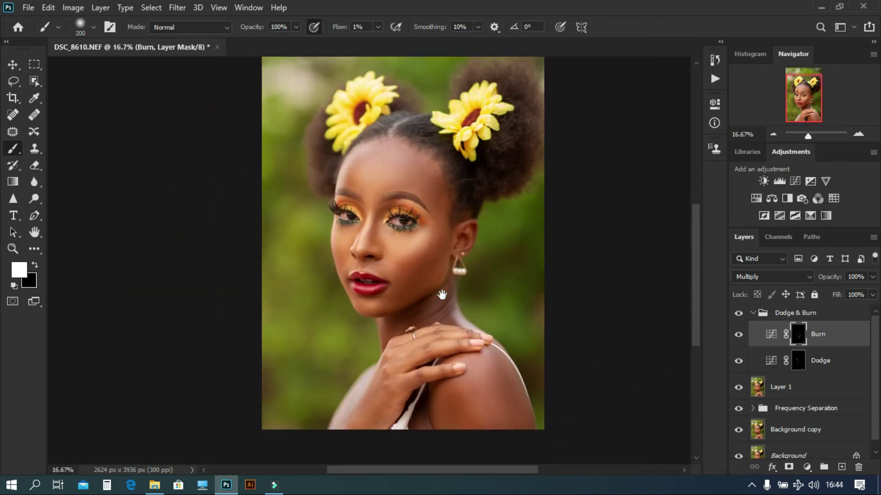
{"action": "left_click", "coordinate": [752, 313]}
{"action": "left_click", "coordinate": [737, 315]}
{"action": "left_click", "coordinate": [738, 316]}
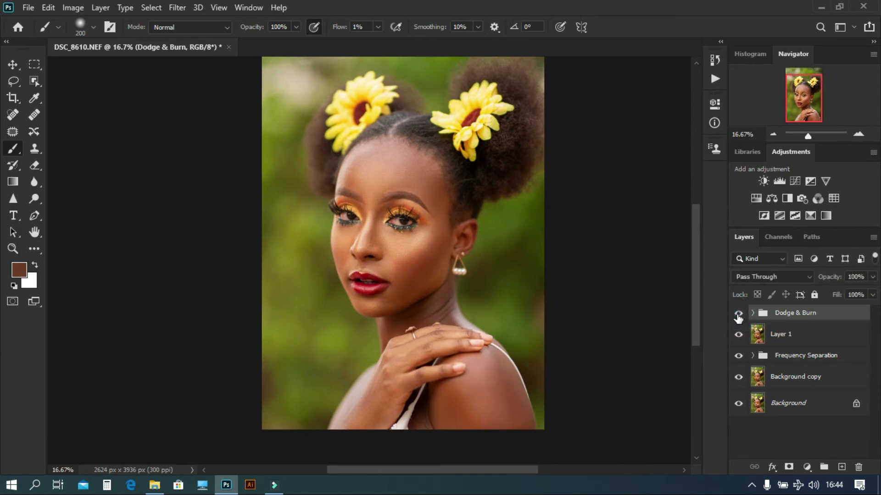
{"action": "left_click", "coordinate": [738, 316]}
{"action": "left_click", "coordinate": [738, 316]}
{"action": "left_click", "coordinate": [738, 316]}
{"action": "left_click", "coordinate": [738, 316]}
- Paint black on the Burn layer's mask over the near cheek to reduce the burning there
{"action": "left_click", "coordinate": [752, 313]}
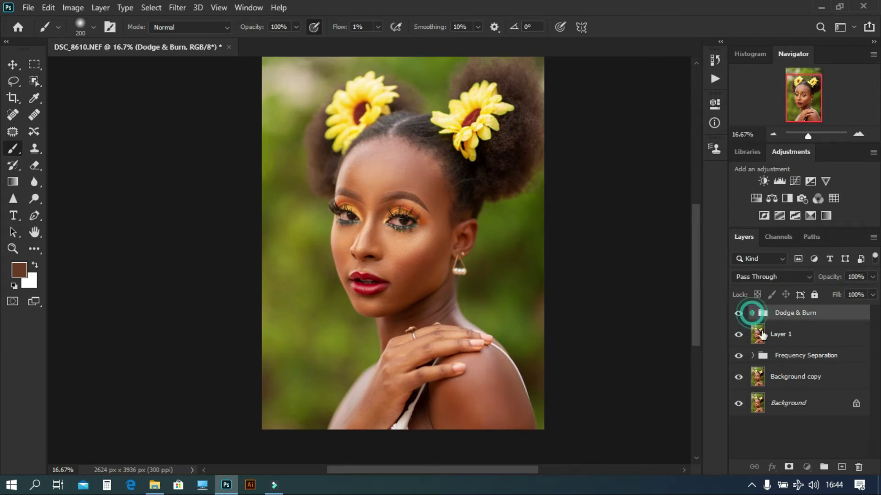
{"action": "left_click", "coordinate": [798, 334]}
{"action": "key", "text": "x"}
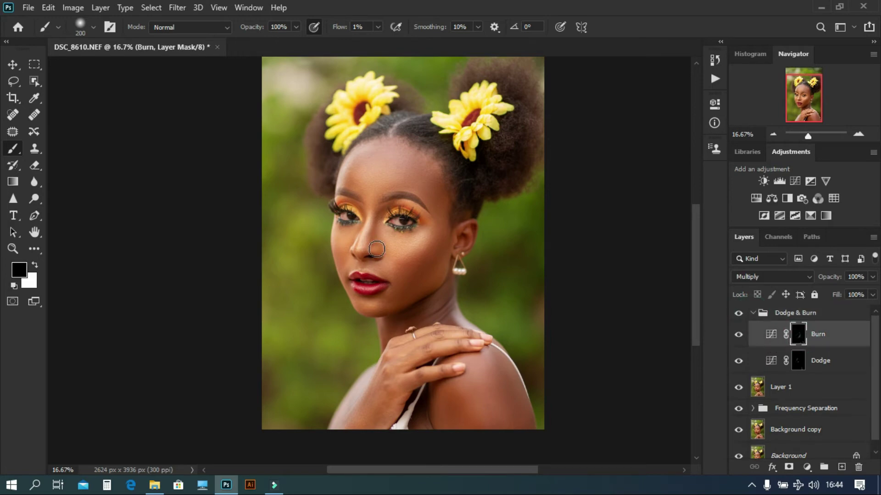
{"action": "key", "text": "bracketright"}
{"action": "left_click_drag", "start_coordinate": [385, 267], "coordinate": [425, 242]}
- Paint white on the Dodge layer's mask over the near cheek with a size 175 brush
{"action": "left_click", "coordinate": [800, 365]}
{"action": "key", "text": "x"}
{"action": "key", "text": "bracketleft"}
{"action": "key", "text": "bracketleft"}
{"action": "key", "text": "bracketleft"}
{"action": "left_click_drag", "start_coordinate": [407, 258], "coordinate": [401, 264]}
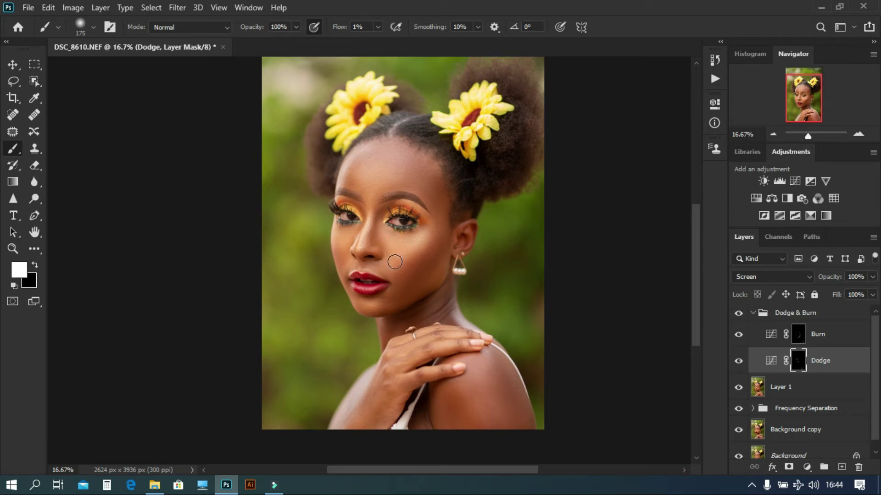
- Check the portrait with the Dodge & Burn group hidden and shown, and collapse the group
{"action": "left_click", "coordinate": [738, 315]}
{"action": "left_click", "coordinate": [738, 316]}
{"action": "left_click", "coordinate": [753, 313]}
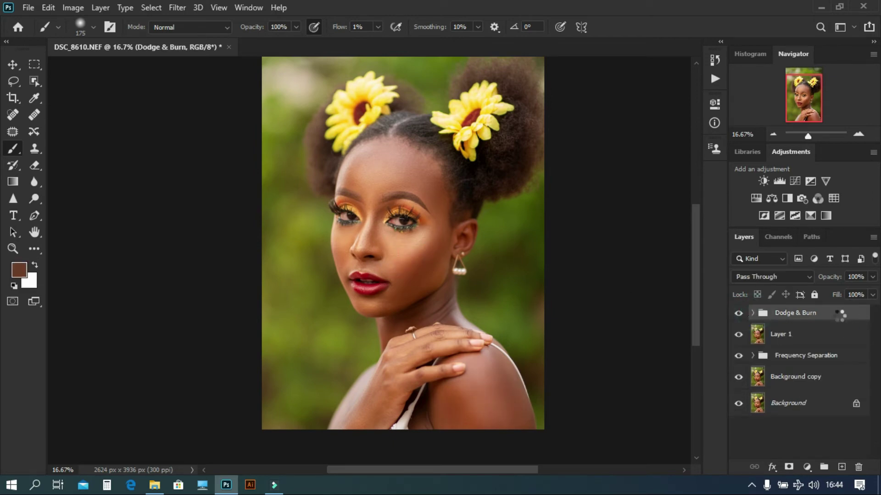
- Stamp all visible layers into a new layer and run the Eyes & Teeth Whitening action
{"action": "key", "text": "ctrl+alt+shift+e"}
{"action": "scroll", "coordinate": [403, 264], "scroll_direction": "up", "scroll_amount": 3}
{"action": "scroll", "coordinate": [491, 246], "scroll_direction": "up", "scroll_amount": 2}
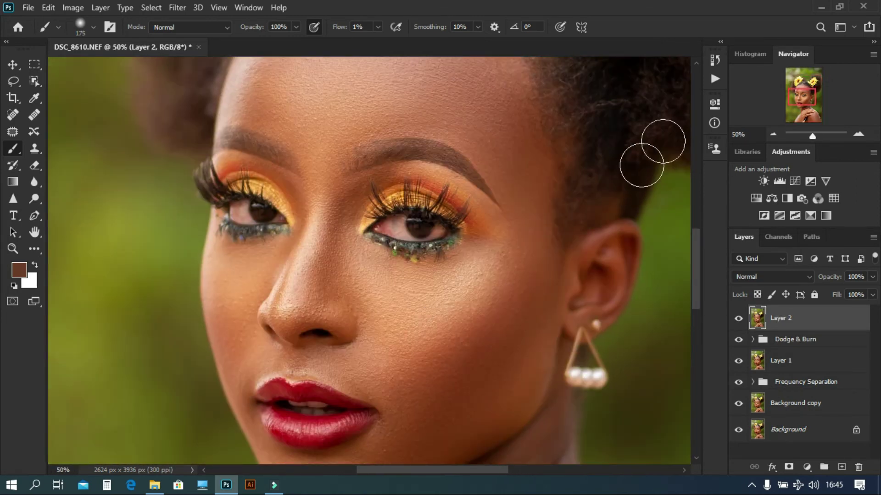
{"action": "left_click", "coordinate": [715, 78]}
{"action": "left_click", "coordinate": [679, 55]}
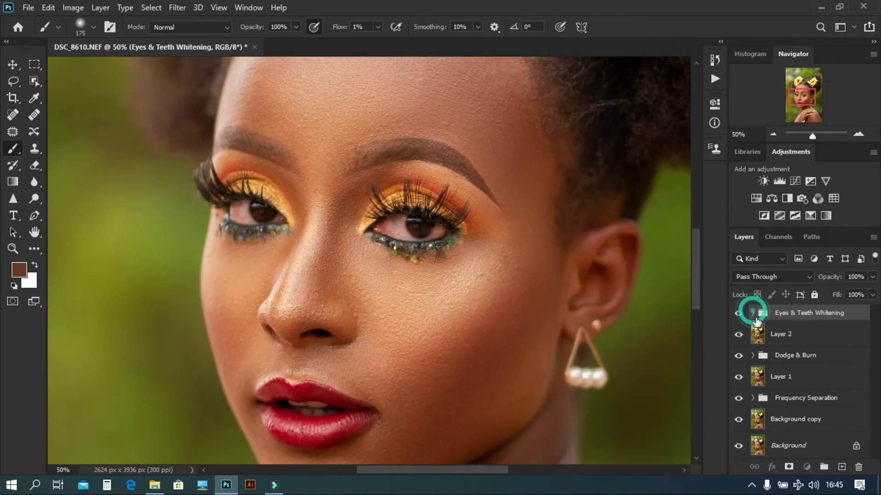
- Target the Photo Filter 1 mask in the Eyes & Teeth Whitening group and set the brush to 41% flow and size 50
{"action": "left_click", "coordinate": [753, 314]}
{"action": "left_click", "coordinate": [800, 388]}
{"action": "left_click", "coordinate": [377, 28]}
{"action": "left_click_drag", "start_coordinate": [378, 40], "coordinate": [401, 43]}
{"action": "left_click", "coordinate": [395, 20]}
{"action": "key", "text": "bracketleft"}
{"action": "key", "text": "bracketleft"}
{"action": "key", "text": "bracketleft"}
{"action": "key", "text": "bracketleft"}
{"action": "key", "text": "bracketleft"}
{"action": "key", "text": "bracketleft"}
{"action": "key", "text": "bracketleft"}
{"action": "key", "text": "bracketleft"}
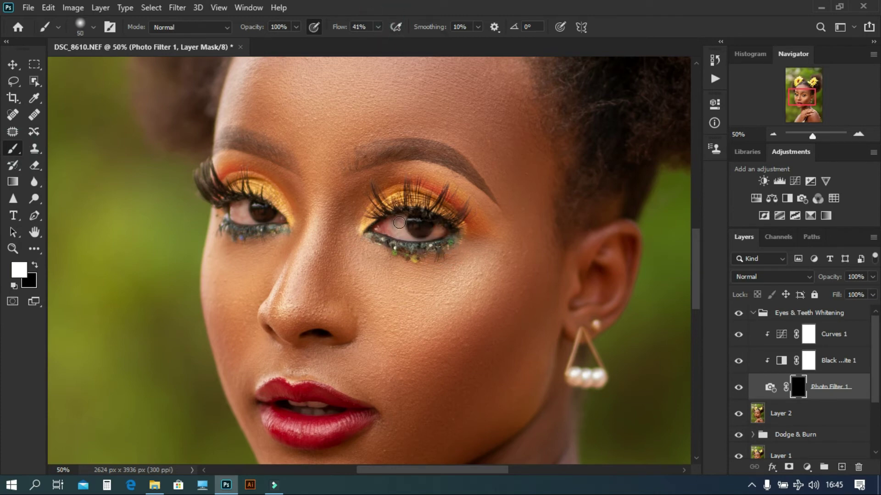
- Paint white on the mask over the whites of both eyes and the teeth to whiten them
{"action": "mouse_move", "coordinate": [399, 222]}
{"action": "left_mouse_down"}
{"action": "mouse_move", "coordinate": [385, 228]}
{"action": "mouse_move", "coordinate": [406, 237]}
{"action": "left_mouse_up"}
{"action": "left_click", "coordinate": [440, 231]}
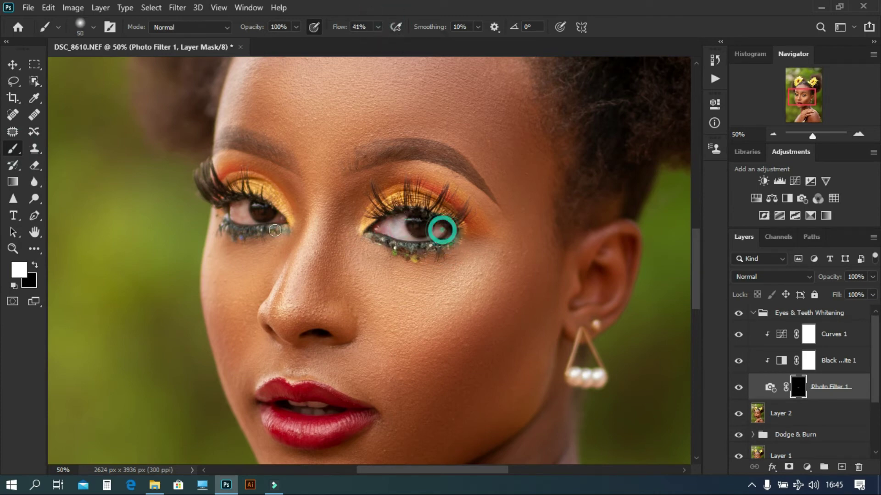
{"action": "left_click", "coordinate": [242, 204]}
{"action": "left_click_drag", "start_coordinate": [287, 403], "coordinate": [328, 409]}
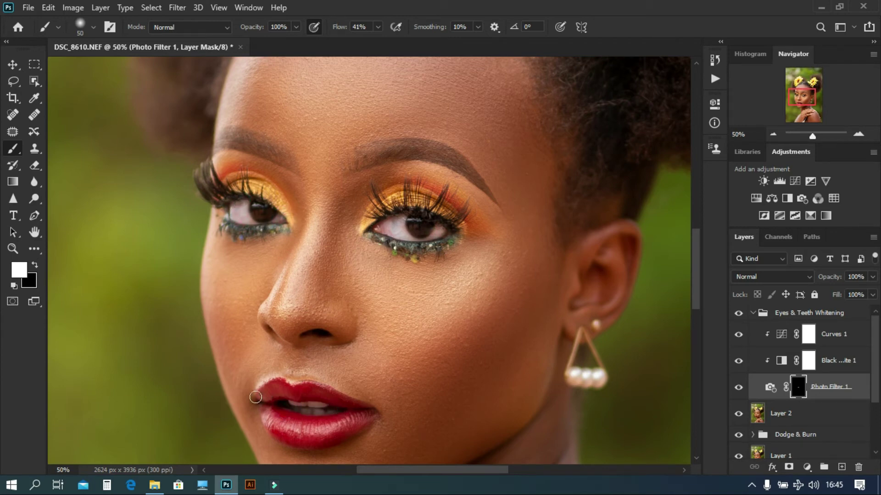
- Collapse the Eyes & Teeth Whitening group and reduce its opacity to 66%
{"action": "left_click", "coordinate": [753, 313]}
{"action": "left_click_drag", "start_coordinate": [872, 277], "coordinate": [857, 296]}
{"action": "key", "text": "ctrl+0"}
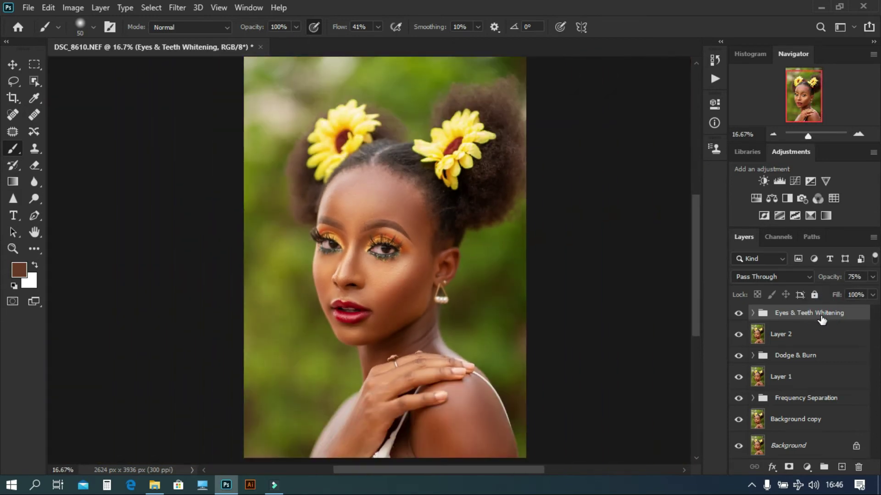
{"action": "left_click_drag", "start_coordinate": [872, 277], "coordinate": [852, 294]}
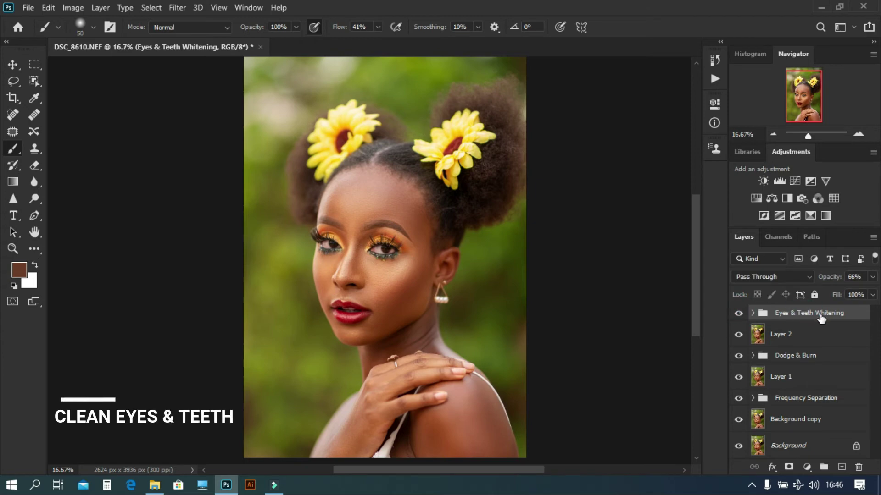
- Stamp all visible layers into a new layer, duplicate it and open the Camera Raw Filter on the copy
{"action": "key", "text": "ctrl+shift+alt+e"}
{"action": "key", "text": "ctrl+j"}
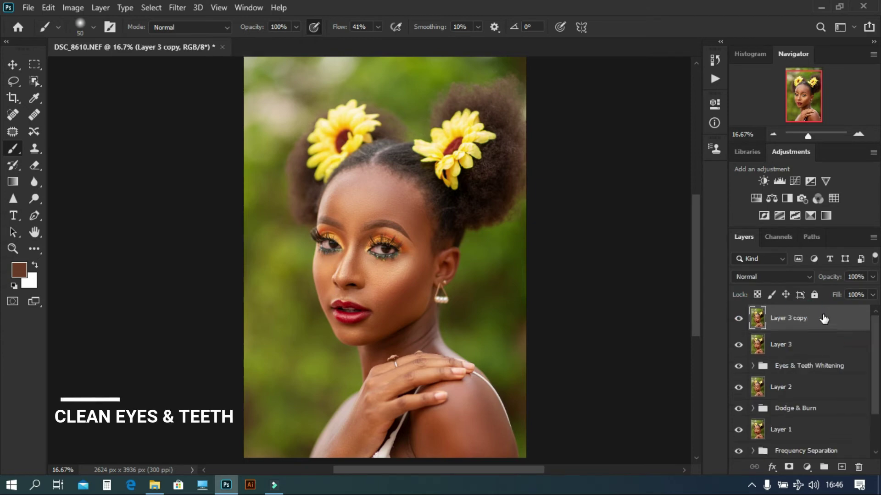
{"action": "left_click", "coordinate": [177, 7]}
{"action": "left_click", "coordinate": [257, 83]}
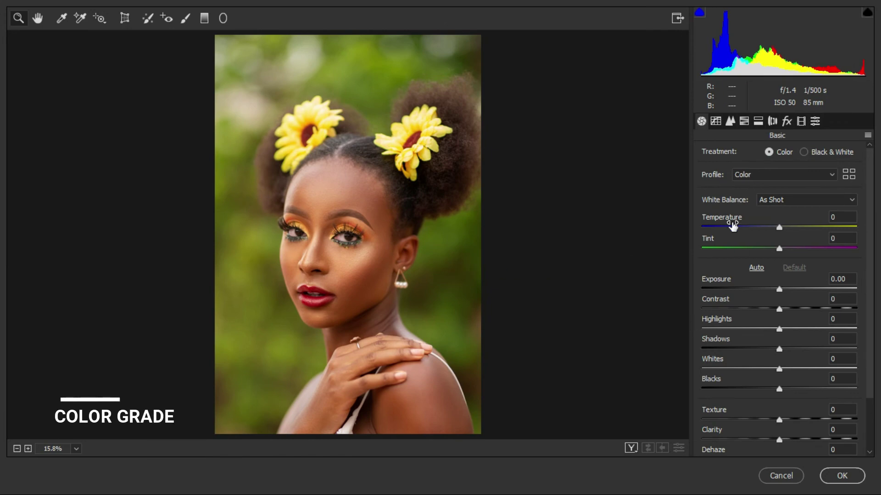
- Try a Blue Primary hue of -6 in the calibration settings and look at the HSL luminance adjustments
{"action": "left_click", "coordinate": [801, 121]}
{"action": "left_click_drag", "start_coordinate": [784, 365], "coordinate": [779, 365]}
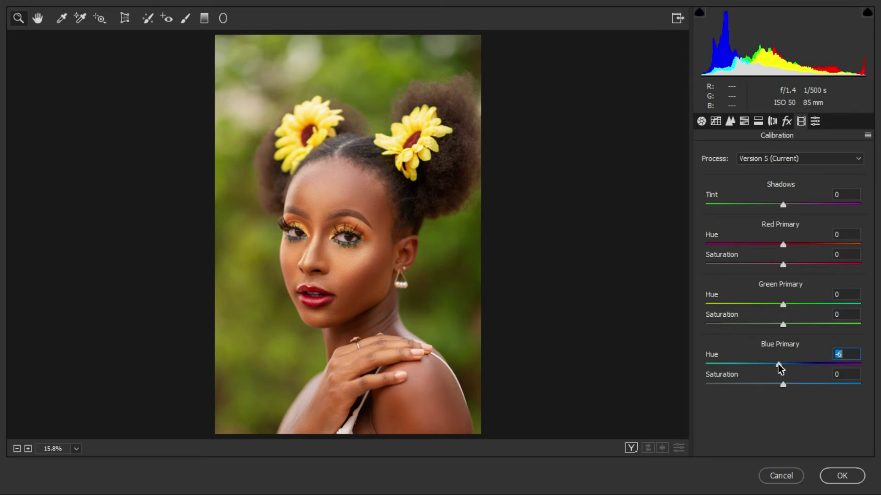
{"action": "left_click", "coordinate": [744, 121]}
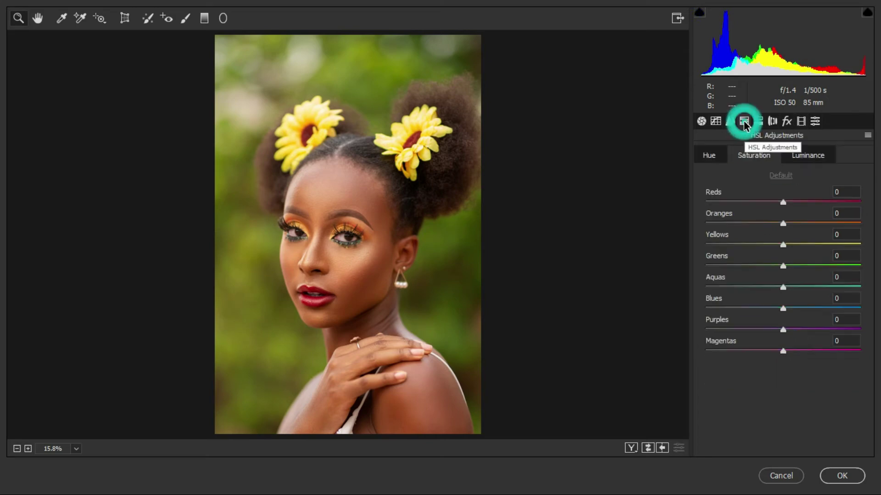
{"action": "left_click", "coordinate": [805, 158]}
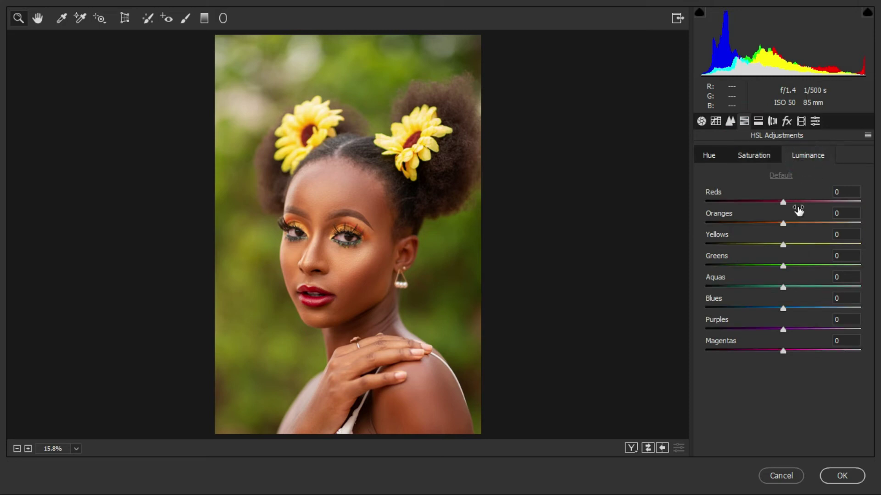
- Make a slight darkening adjustment to the tone curve
{"action": "left_click", "coordinate": [715, 121]}
{"action": "left_click", "coordinate": [767, 155]}
{"action": "left_click_drag", "start_coordinate": [783, 402], "coordinate": [779, 406]}
- Set Texture to +2, Dehaze to +9, Vibrance to +4 and Saturation to -3, using the before/after view for comparison
{"action": "left_click", "coordinate": [701, 121]}
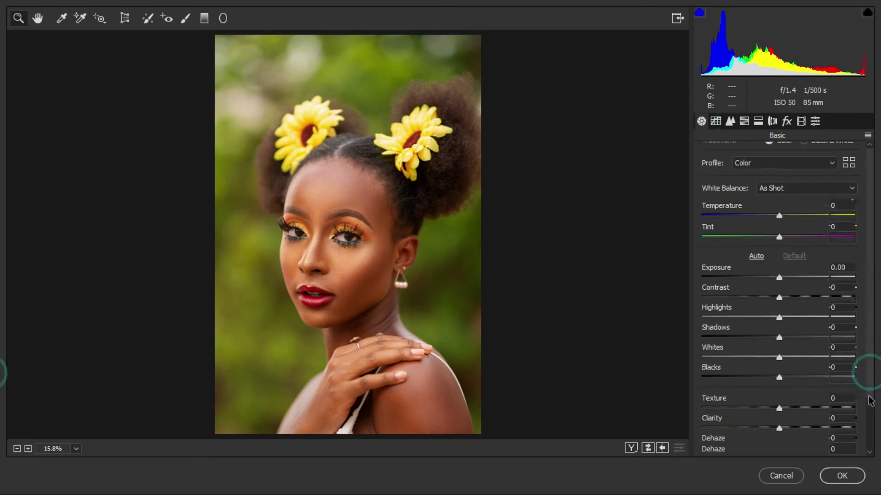
{"action": "scroll", "coordinate": [797, 387], "scroll_direction": "down", "scroll_amount": 1}
{"action": "left_click_drag", "start_coordinate": [779, 369], "coordinate": [781, 369]}
{"action": "left_click_drag", "start_coordinate": [779, 408], "coordinate": [786, 409]}
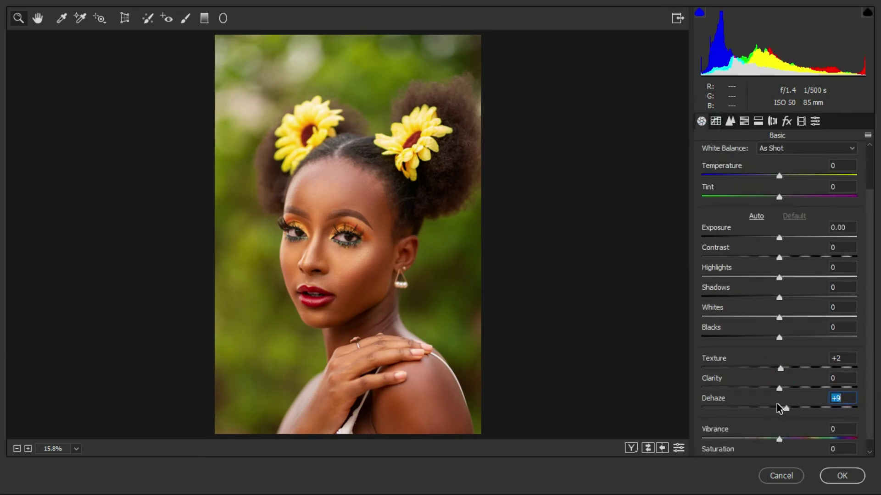
{"action": "key", "text": "y"}
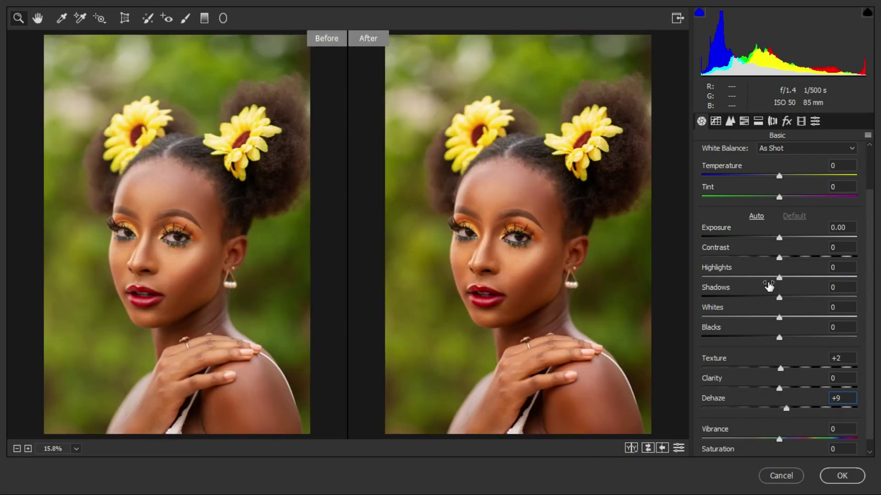
{"action": "scroll", "coordinate": [868, 306], "scroll_direction": "down", "scroll_amount": 1}
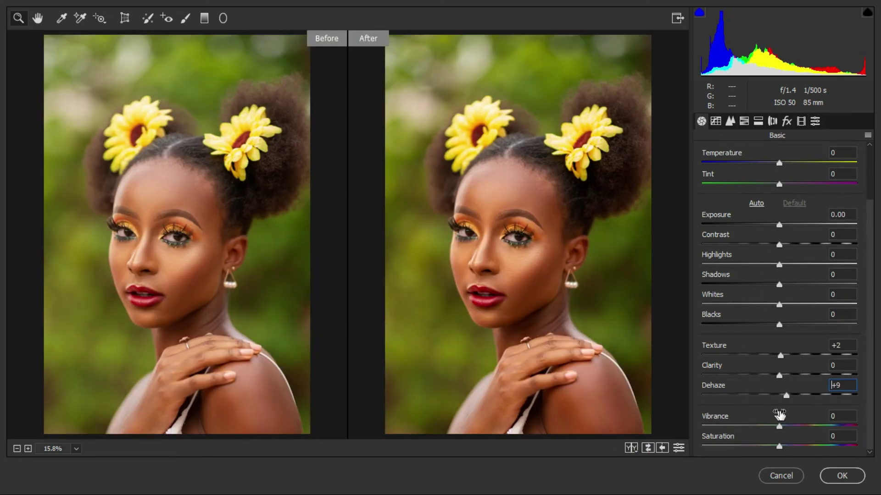
{"action": "left_click_drag", "start_coordinate": [778, 427], "coordinate": [777, 446]}
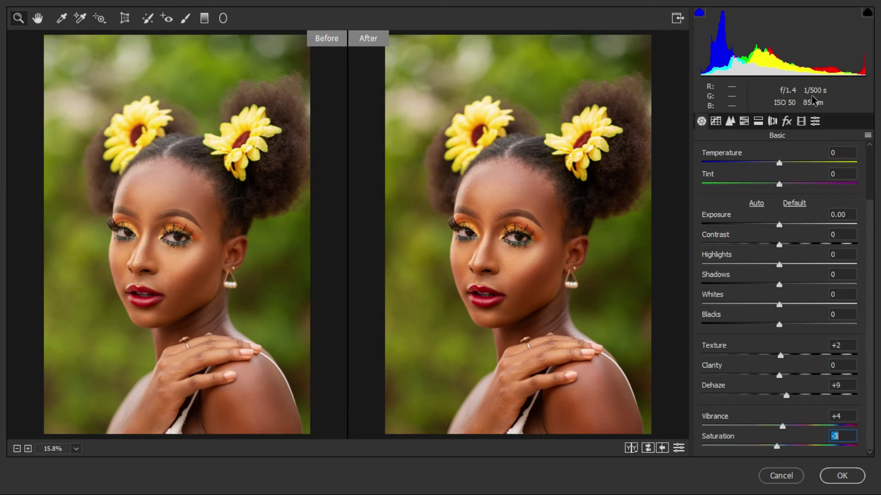
- Set the Blue Primary hue to -13, the sharpening amount to 18 and the luminance noise reduction to 7
{"action": "left_click", "coordinate": [801, 121]}
{"action": "left_click_drag", "start_coordinate": [783, 365], "coordinate": [773, 367]}
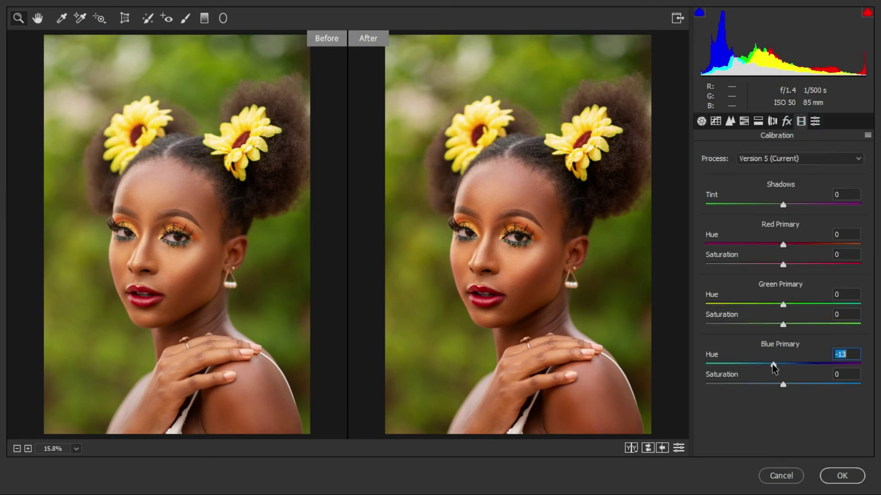
{"action": "left_click", "coordinate": [729, 123]}
{"action": "left_click", "coordinate": [725, 173]}
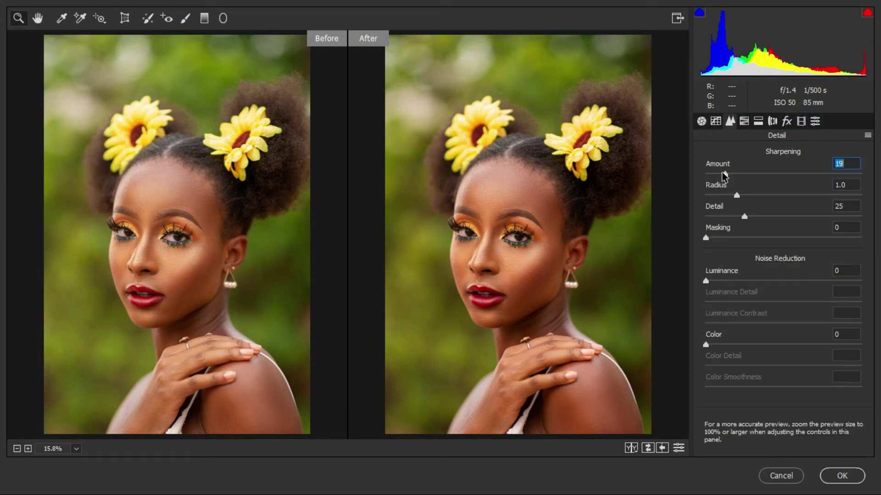
{"action": "left_click_drag", "start_coordinate": [713, 281], "coordinate": [717, 283]}
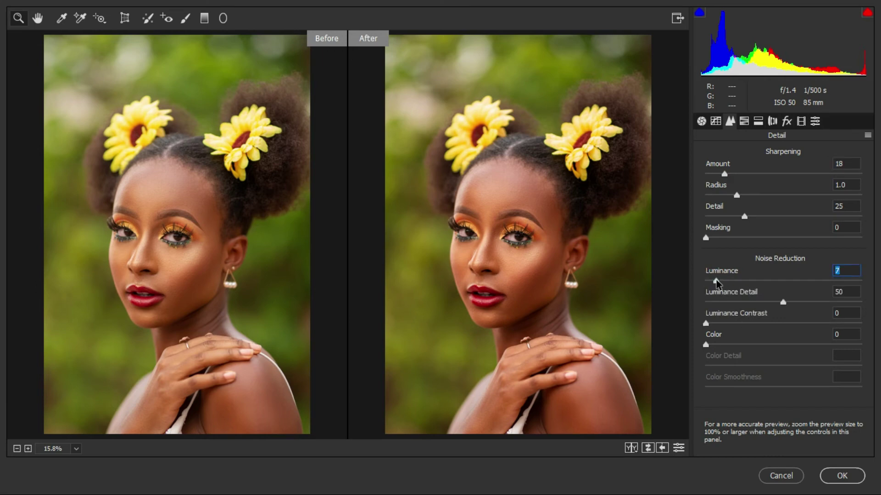
- Lower the Greens value in the HSL adjustments and set the Green Primary hue to +2 after trying -29
{"action": "left_click", "coordinate": [744, 121]}
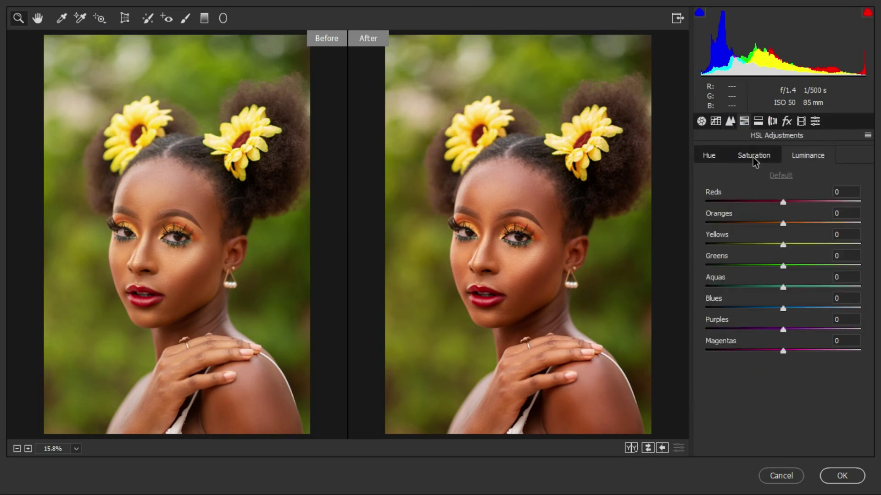
{"action": "left_click_drag", "start_coordinate": [783, 266], "coordinate": [751, 269]}
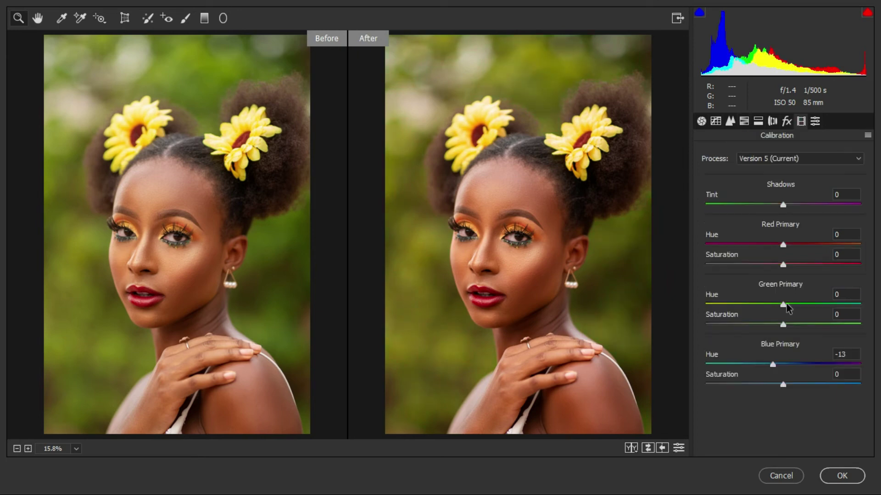
{"action": "left_click", "coordinate": [760, 304]}
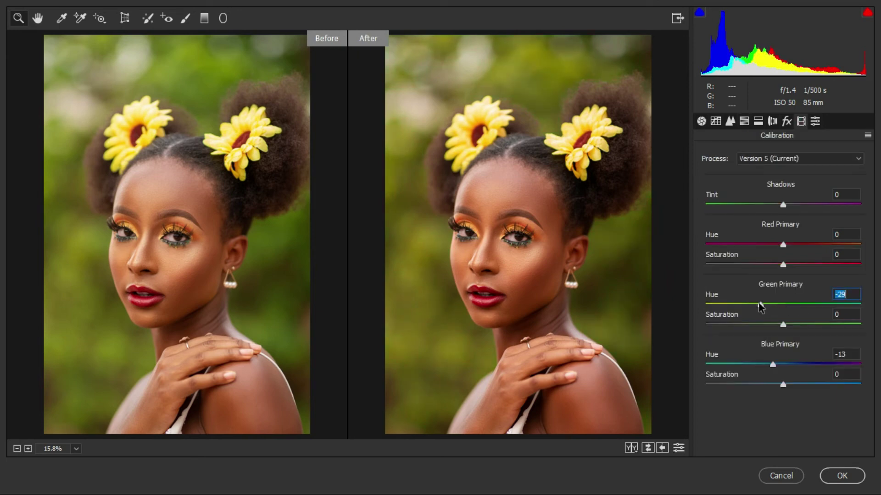
{"action": "left_click", "coordinate": [783, 305]}
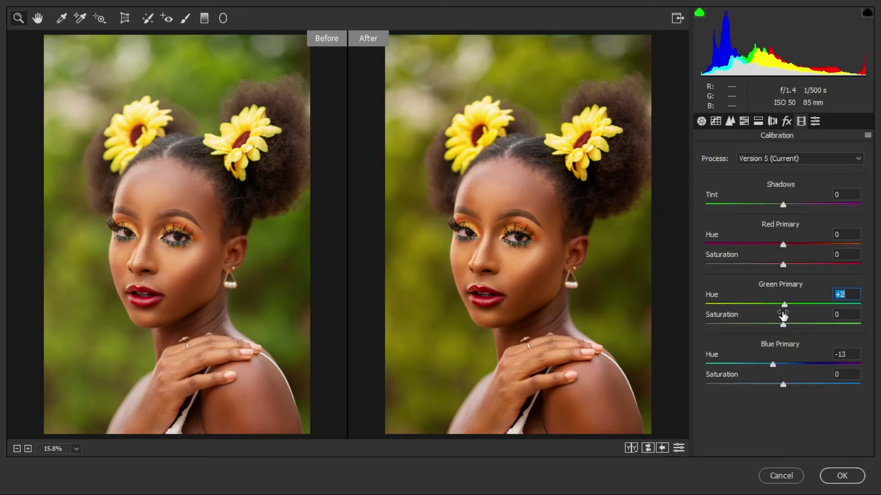
- Set Clarity to +2 and apply the Camera Raw Filter to the layer
{"action": "left_click", "coordinate": [702, 121]}
{"action": "left_click", "coordinate": [780, 376]}
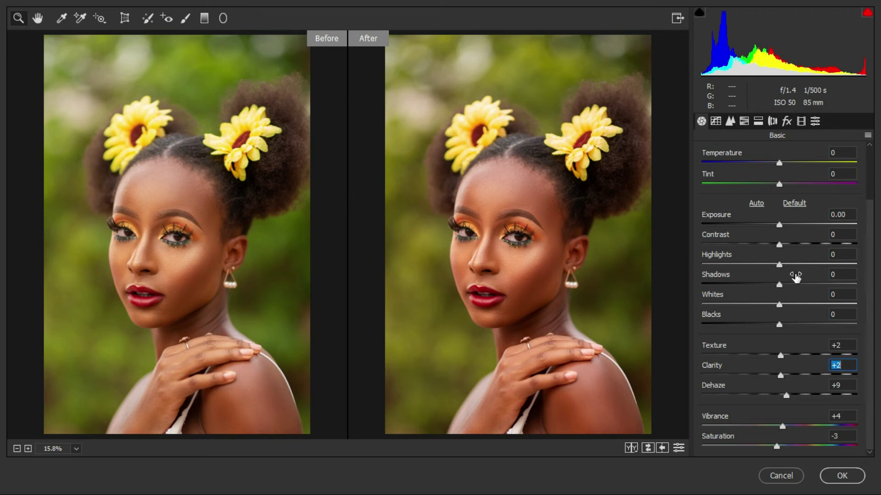
{"action": "left_click", "coordinate": [841, 477]}
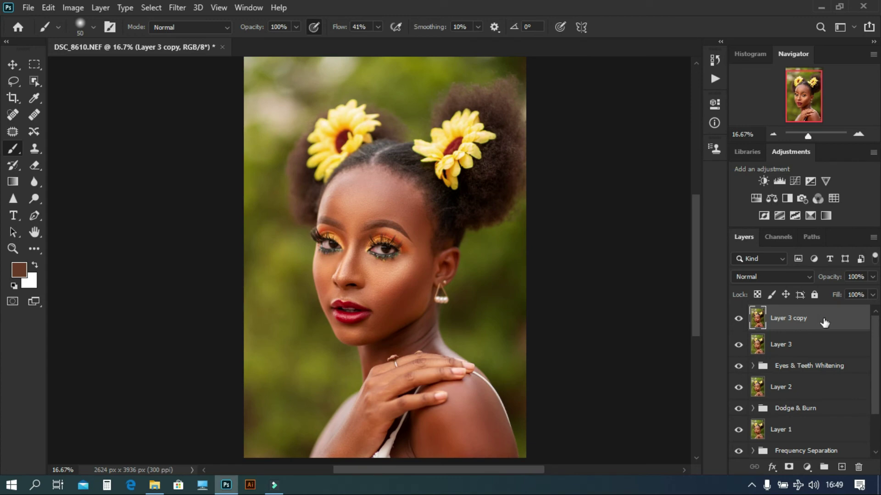
- Run the 5% Blue in Shadows action, compare its effect on and off, and reduce the Color Balance 1 layer's opacity to 86%
{"action": "left_click", "coordinate": [714, 79]}
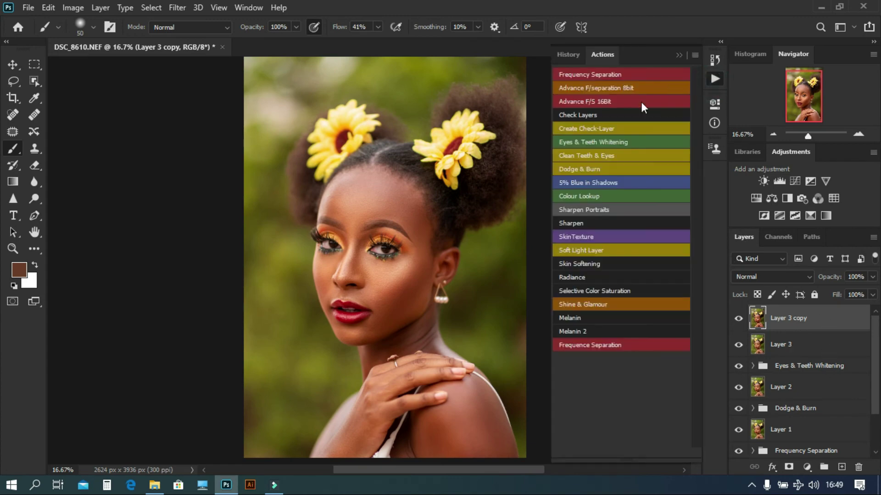
{"action": "left_click", "coordinate": [582, 183]}
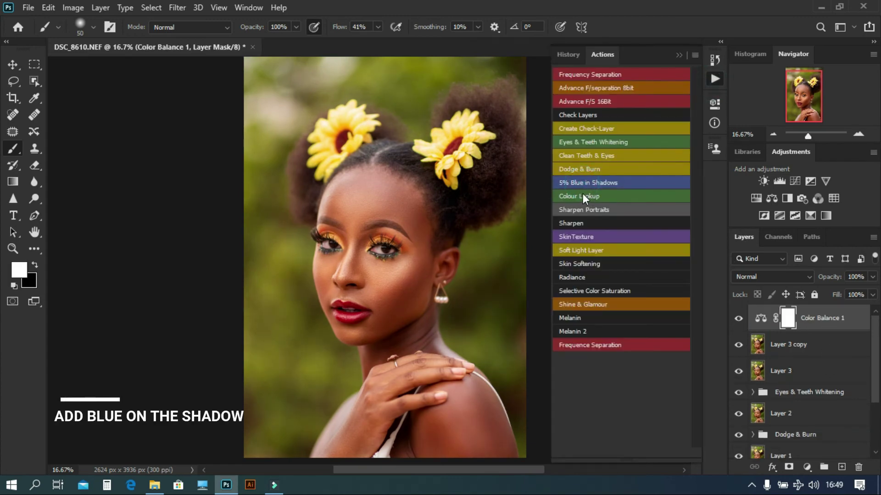
{"action": "left_click", "coordinate": [738, 321]}
{"action": "left_click", "coordinate": [741, 321]}
{"action": "left_click", "coordinate": [744, 320]}
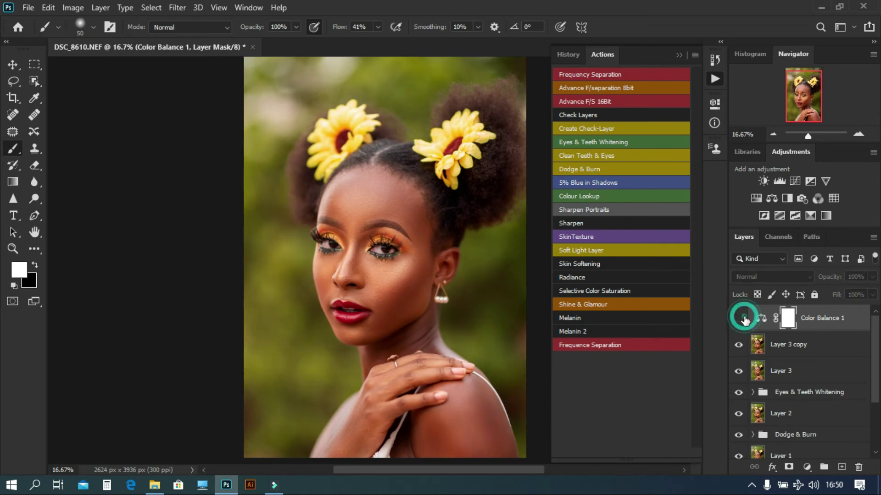
{"action": "left_click", "coordinate": [742, 320]}
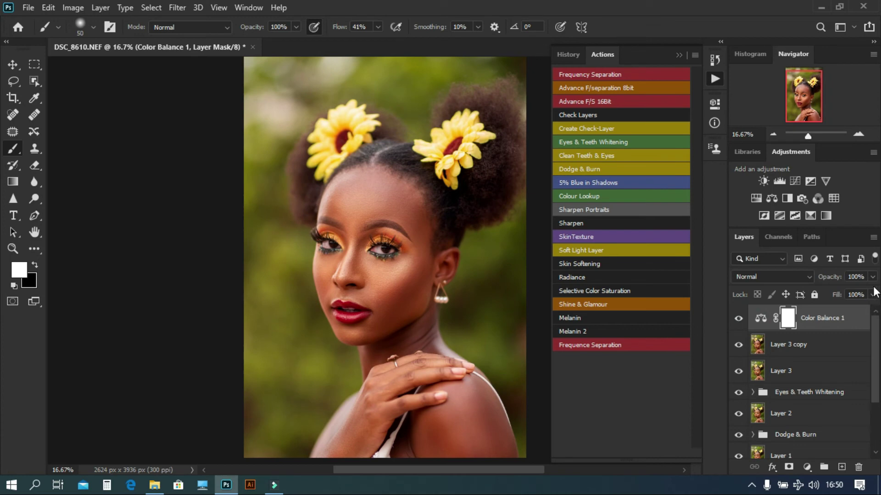
{"action": "left_click_drag", "start_coordinate": [872, 276], "coordinate": [864, 293]}
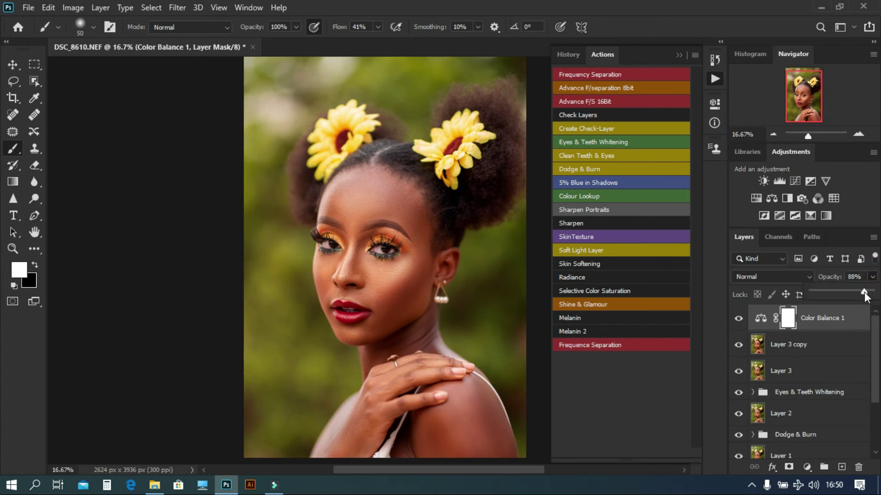
{"action": "left_click", "coordinate": [824, 320]}
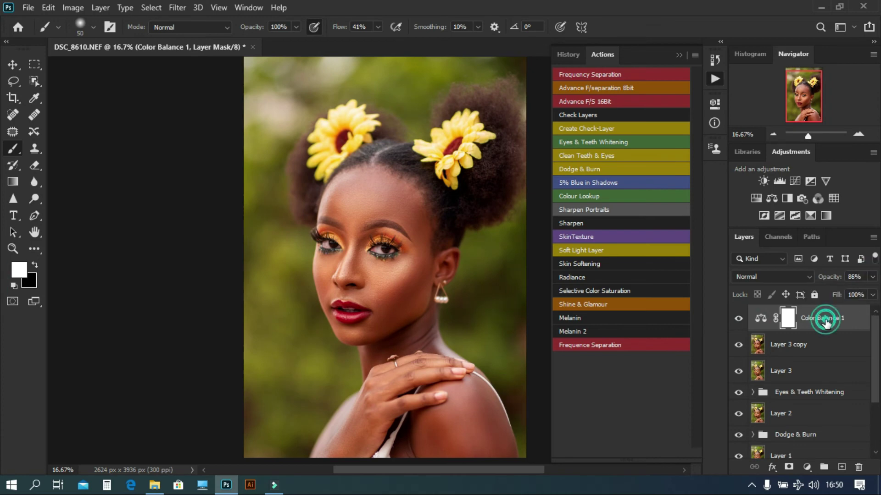
- Run the Colour Lookup action and reduce the Color Lookup 1 layer's opacity to 11%
{"action": "left_click", "coordinate": [580, 196]}
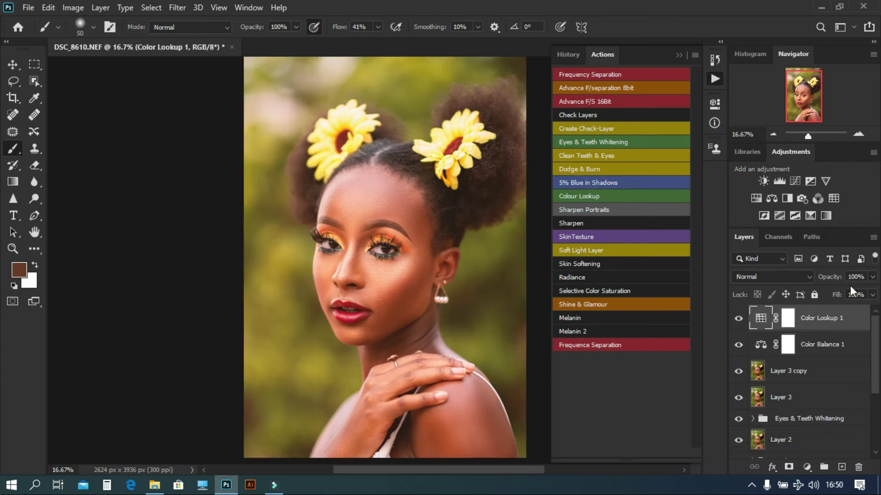
{"action": "left_click", "coordinate": [872, 276]}
{"action": "left_click_drag", "start_coordinate": [872, 290], "coordinate": [817, 291]}
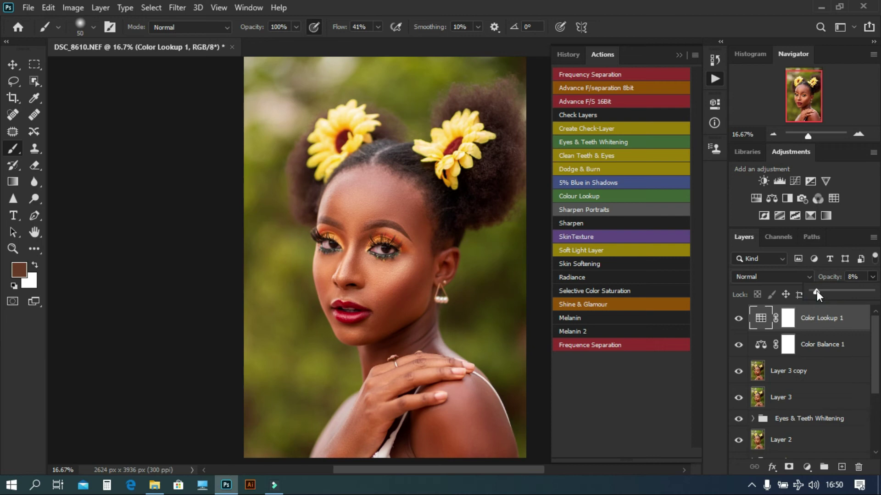
{"action": "left_click", "coordinate": [833, 292]}
{"action": "left_click_drag", "start_coordinate": [822, 293], "coordinate": [821, 296]}
{"action": "left_click", "coordinate": [678, 55]}
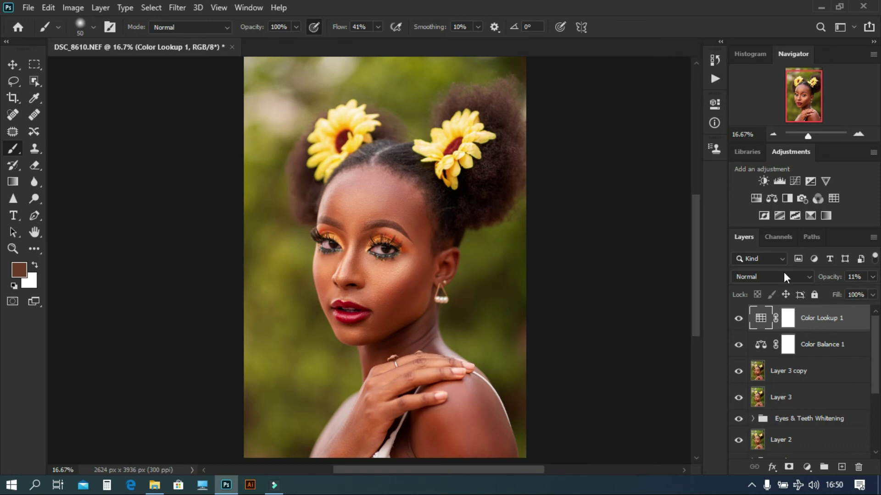
- Add a Levels adjustment layer with black input about 7 and white input 247, and compare the image with it on and off
{"action": "left_click", "coordinate": [779, 182]}
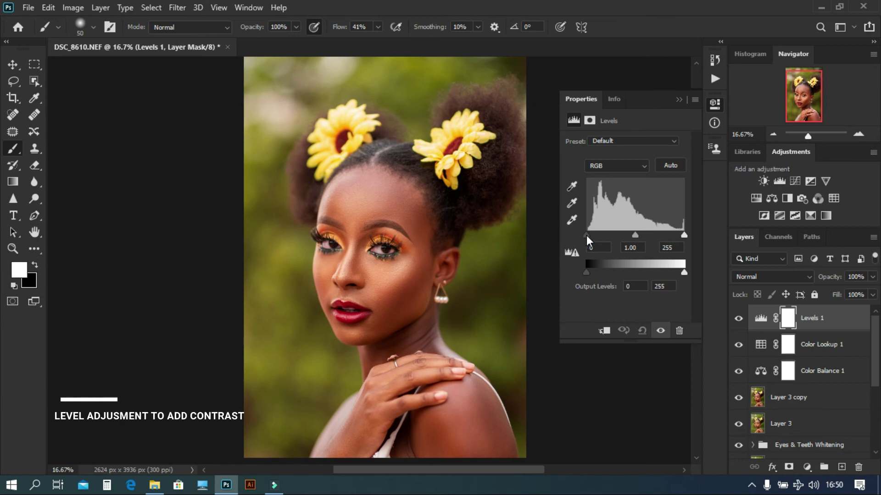
{"action": "left_click", "coordinate": [586, 235]}
{"action": "left_click_drag", "start_coordinate": [587, 235], "coordinate": [589, 236]}
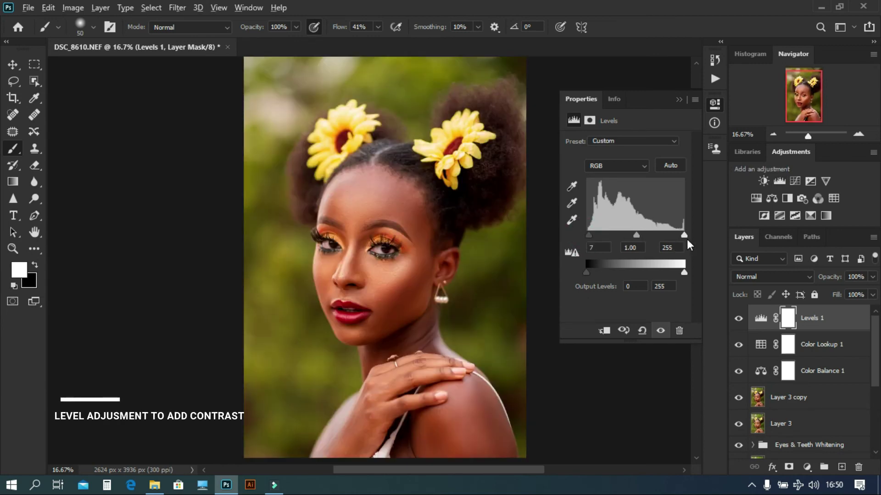
{"action": "left_click_drag", "start_coordinate": [683, 235], "coordinate": [681, 236]}
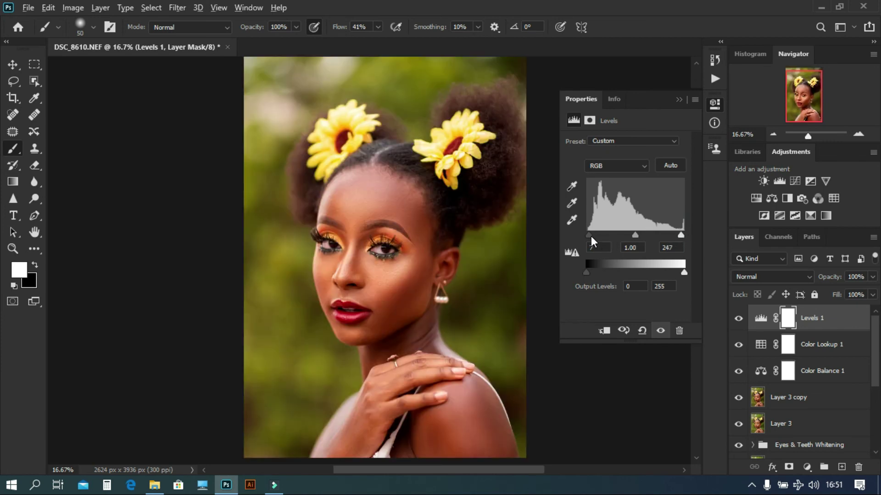
{"action": "left_click_drag", "start_coordinate": [591, 236], "coordinate": [588, 235]}
{"action": "left_click", "coordinate": [680, 100]}
{"action": "left_click", "coordinate": [738, 320]}
{"action": "left_click", "coordinate": [738, 320]}
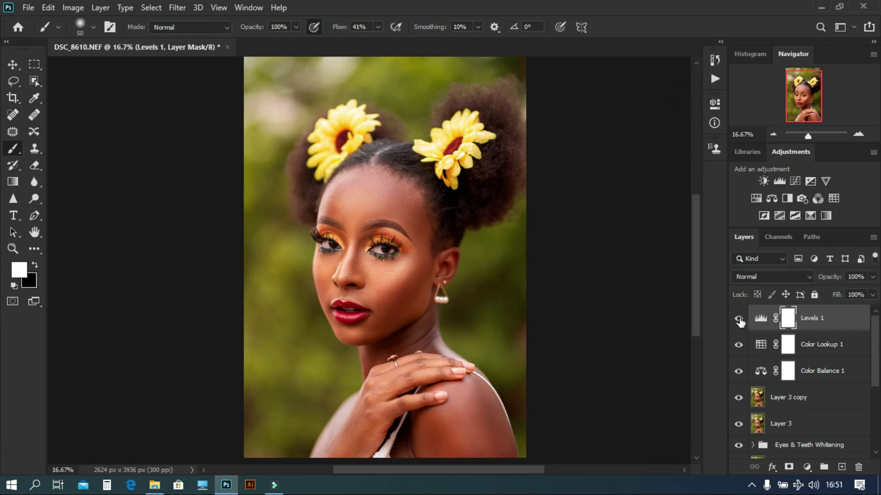
- Set the Levels 1 layer's black input to 5 and white input to 235, and reduce its opacity to 70%
{"action": "double_click", "coordinate": [760, 318]}
{"action": "left_click_drag", "start_coordinate": [589, 235], "coordinate": [588, 238]}
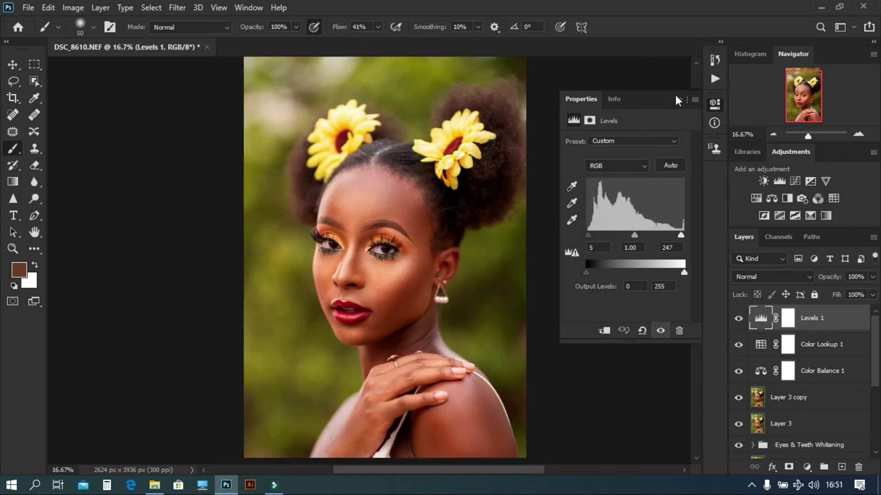
{"action": "left_click_drag", "start_coordinate": [681, 236], "coordinate": [677, 240]}
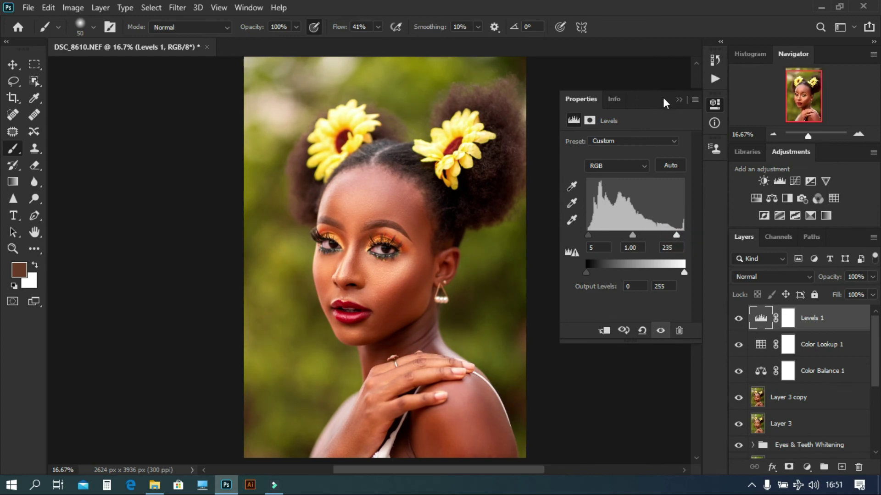
{"action": "left_click", "coordinate": [678, 99]}
{"action": "left_click_drag", "start_coordinate": [874, 293], "coordinate": [853, 295]}
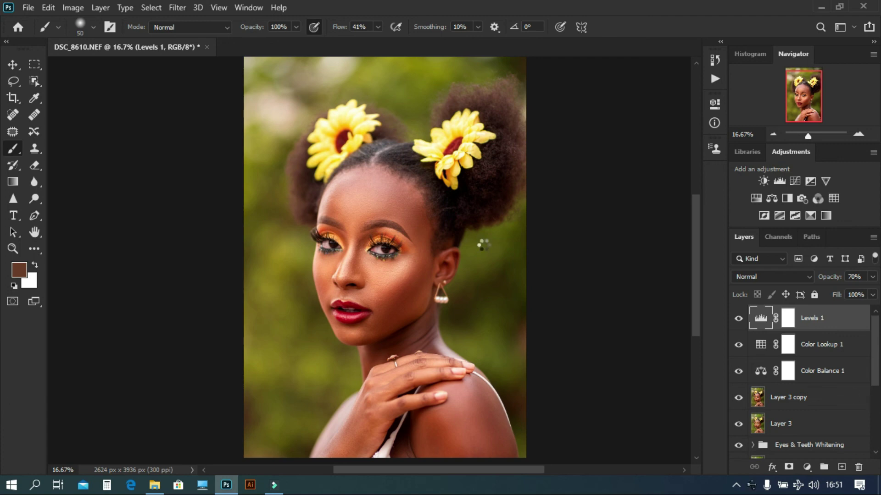
- Stamp all visible layers into a new top layer and delete every layer between it and the Background
{"action": "key", "text": "ctrl+shift+alt+e"}
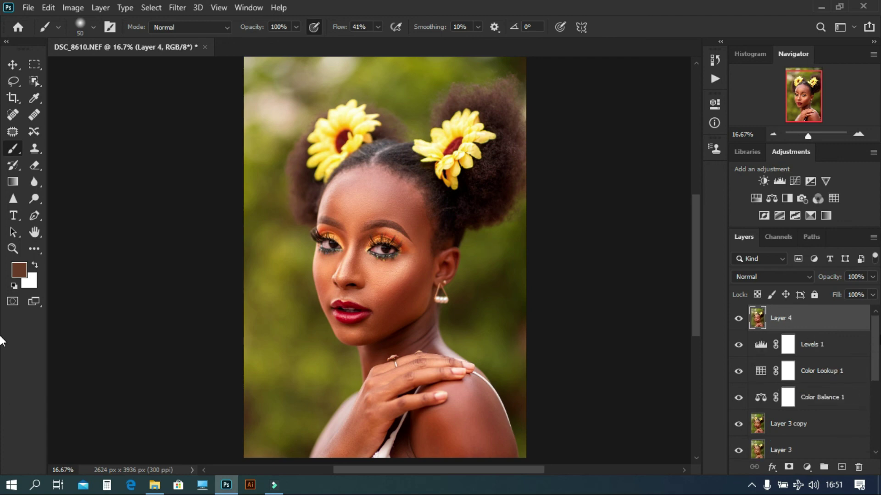
{"action": "scroll", "coordinate": [877, 341], "scroll_direction": "down", "scroll_amount": 5}
{"action": "left_click", "coordinate": [796, 419]}
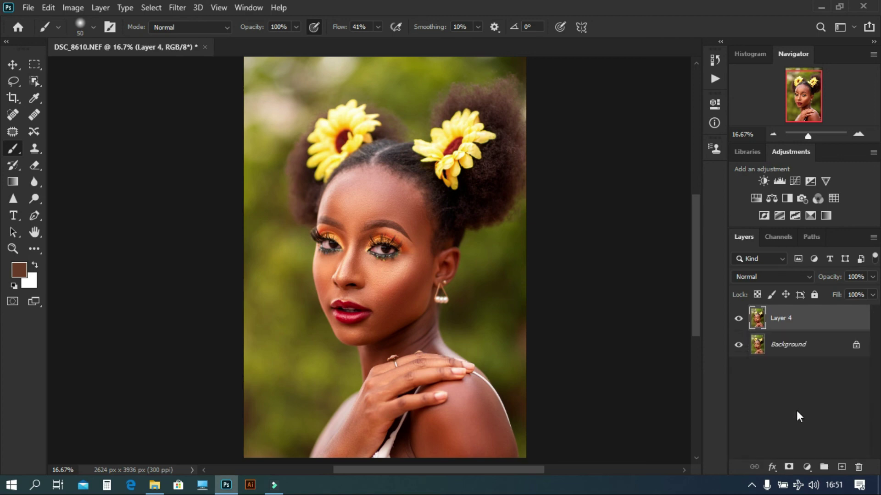
- Crop the image at the 4 : 5 (8 : 10) ratio to about 2384 x 2979 px, framing the head and shoulder more tightly
{"action": "left_click", "coordinate": [789, 350]}
{"action": "left_click", "coordinate": [13, 97]}
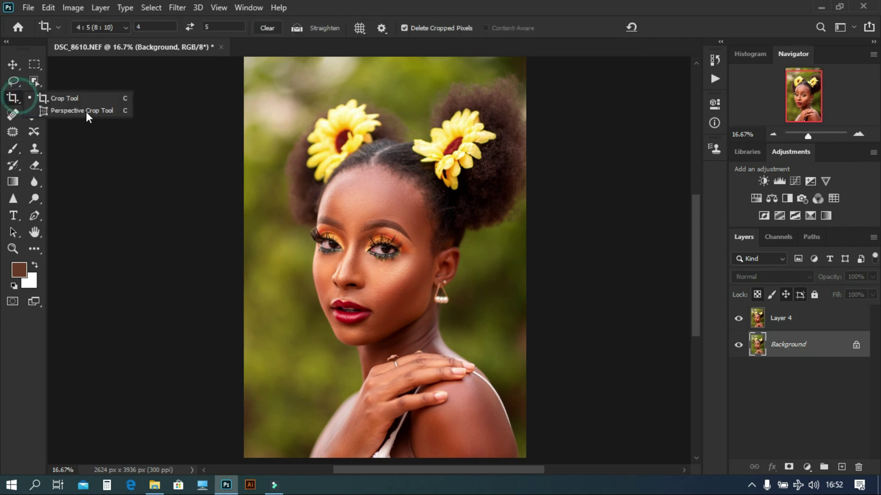
{"action": "left_click", "coordinate": [113, 28]}
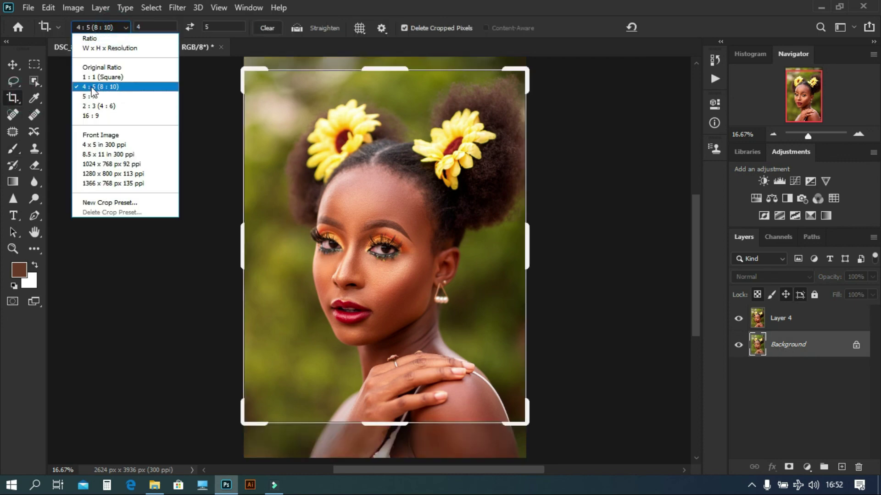
{"action": "left_click_drag", "start_coordinate": [404, 228], "coordinate": [379, 209]}
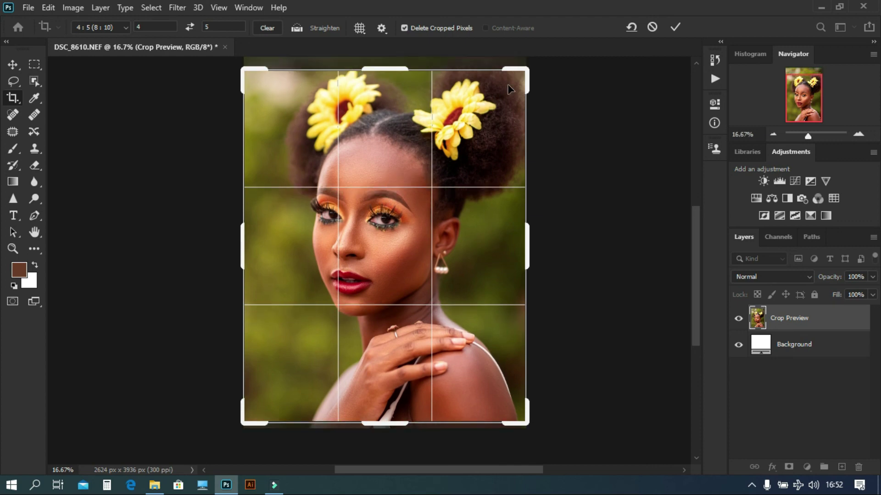
{"action": "left_click_drag", "start_coordinate": [526, 69], "coordinate": [521, 77]}
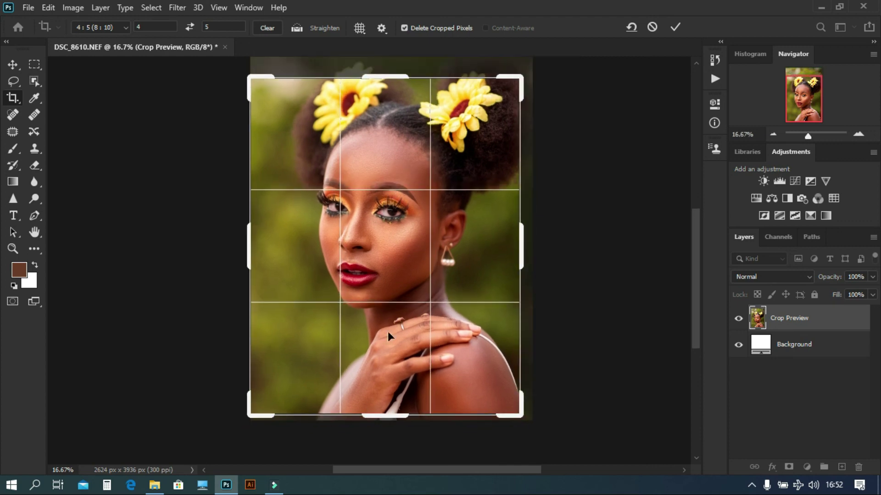
{"action": "mouse_move", "coordinate": [261, 418]}
{"action": "left_mouse_down"}
{"action": "mouse_move", "coordinate": [248, 409]}
{"action": "mouse_move", "coordinate": [260, 411]}
{"action": "left_mouse_up"}
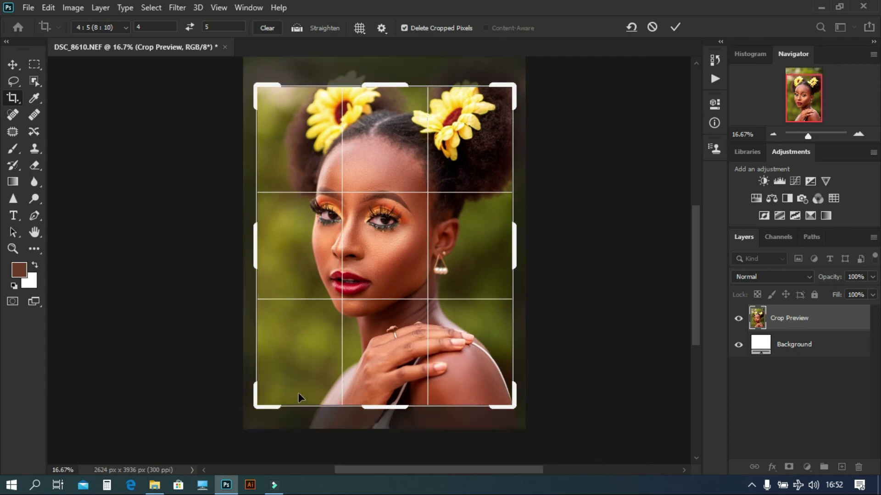
{"action": "left_click", "coordinate": [675, 27]}
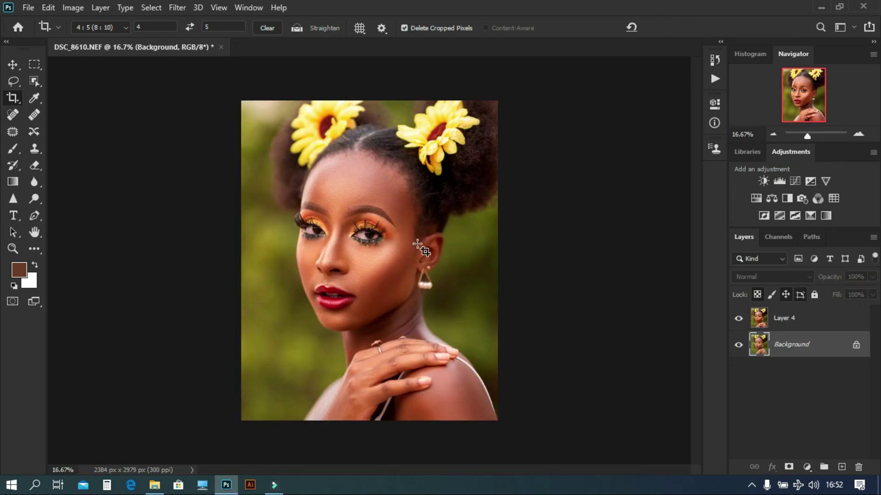
- Float the DSC_8610.NEF document in its own window and duplicate the image with all its layers as "before"
{"action": "left_click", "coordinate": [12, 64]}
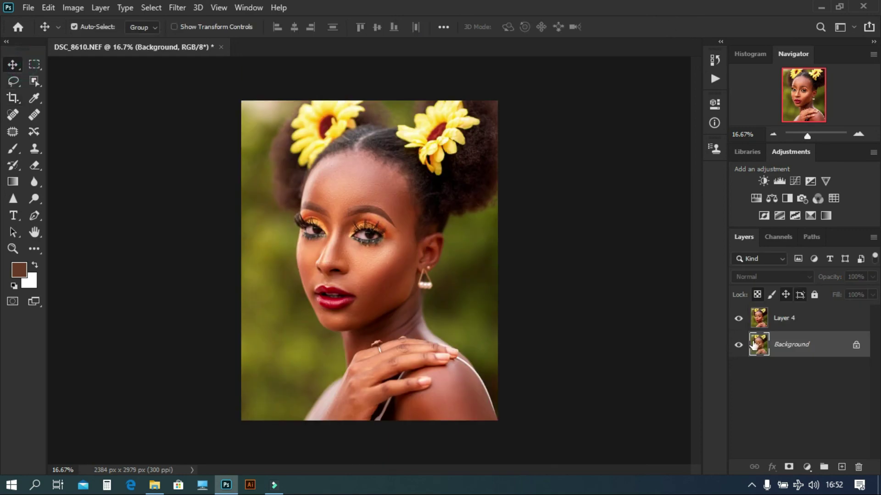
{"action": "left_click", "coordinate": [799, 324]}
{"action": "left_click_drag", "start_coordinate": [105, 47], "coordinate": [144, 94]}
{"action": "right_click", "coordinate": [166, 92]}
{"action": "left_click", "coordinate": [202, 101]}
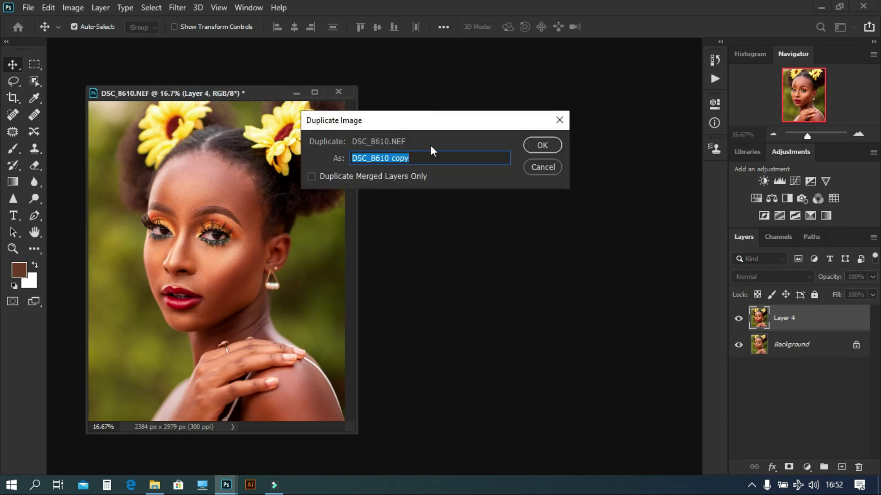
{"action": "left_click", "coordinate": [424, 157]}
{"action": "type", "text": "b"}
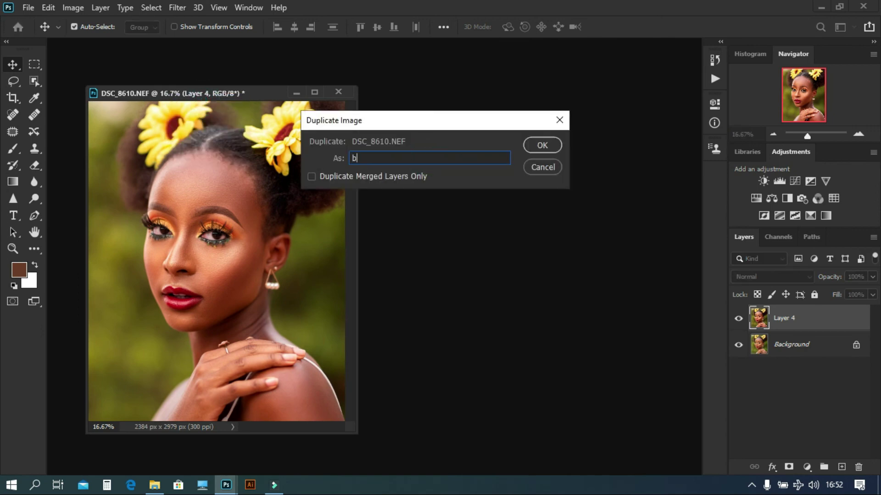
{"action": "type", "text": "efore"}
{"action": "left_click", "coordinate": [541, 145]}
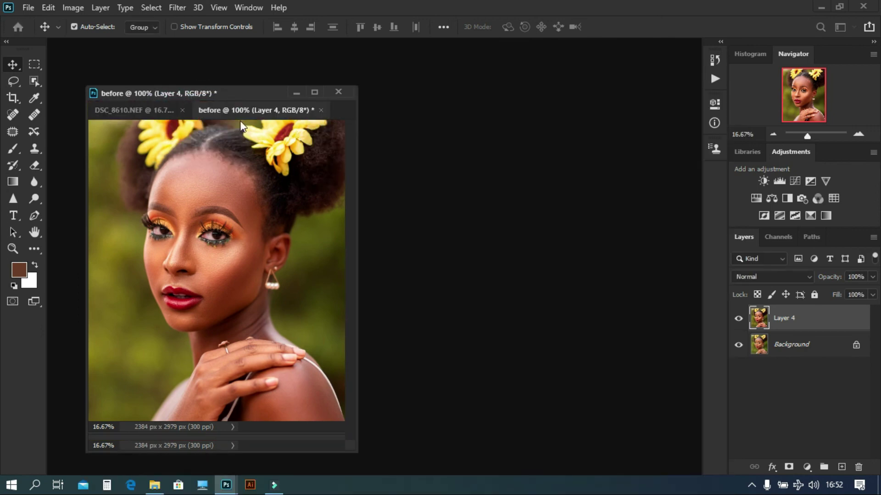
- Separate the before document into its own window and place it side by side with the DSC_8610.NEF window
{"action": "left_click_drag", "start_coordinate": [221, 111], "coordinate": [413, 116]}
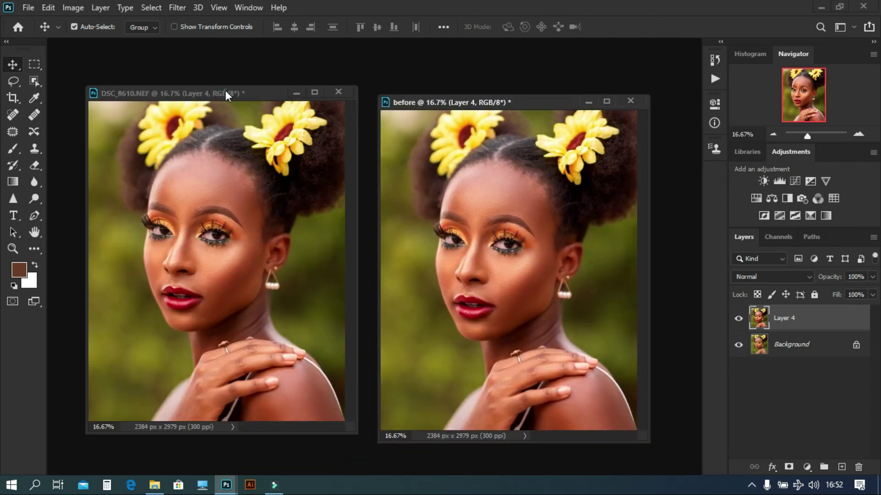
{"action": "left_click_drag", "start_coordinate": [225, 91], "coordinate": [427, 156]}
{"action": "left_click_drag", "start_coordinate": [471, 101], "coordinate": [237, 98]}
{"action": "left_click_drag", "start_coordinate": [474, 154], "coordinate": [588, 99]}
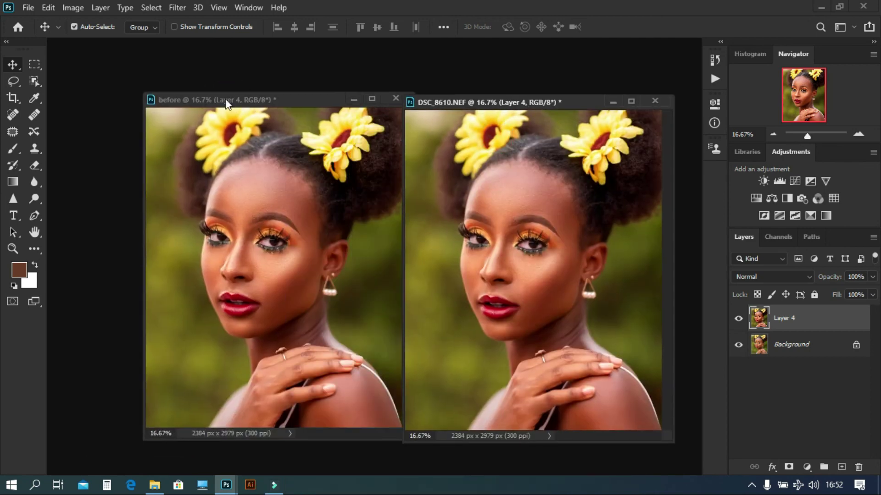
{"action": "left_click_drag", "start_coordinate": [225, 103], "coordinate": [200, 96]}
- Arrange the two open documents in a 2-up Vertical layout
{"action": "left_click", "coordinate": [238, 8]}
{"action": "mouse_move", "coordinate": [317, 19]}
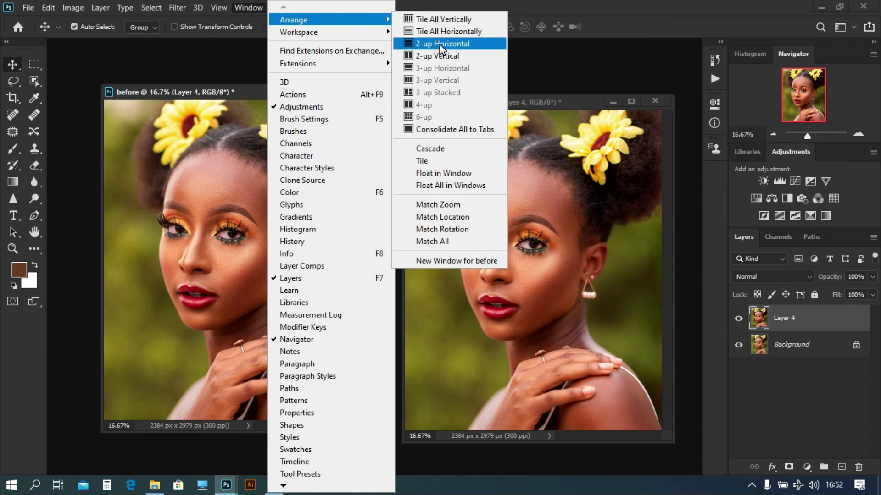
{"action": "left_click", "coordinate": [433, 57]}
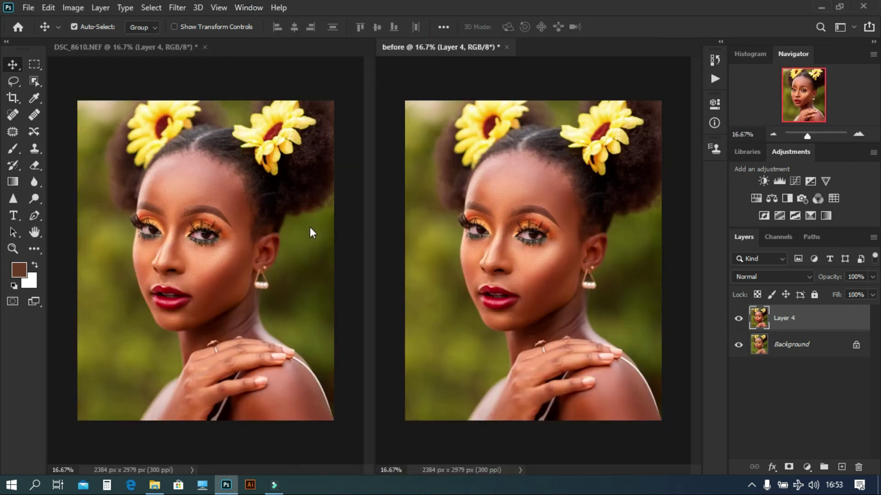
- Hide Layer 4 in DSC_8610.NEF and compare its face at 25% zoom with the one in the before document
{"action": "left_click", "coordinate": [186, 182]}
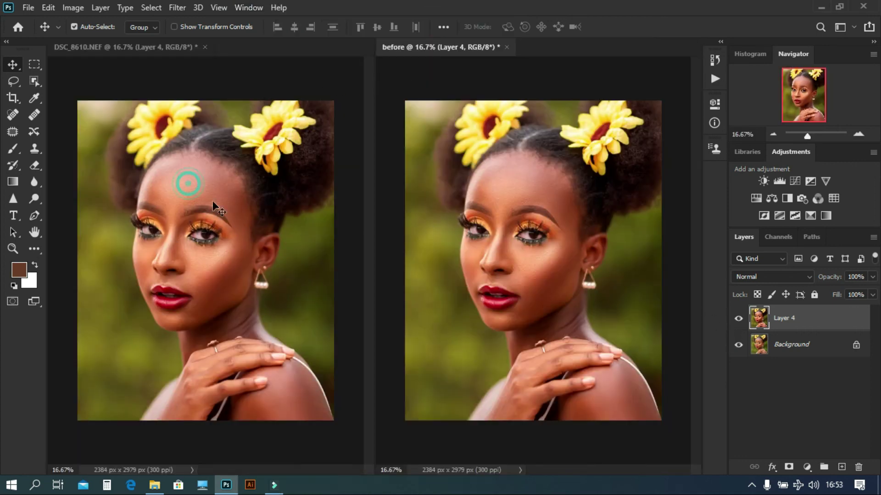
{"action": "left_click", "coordinate": [738, 319]}
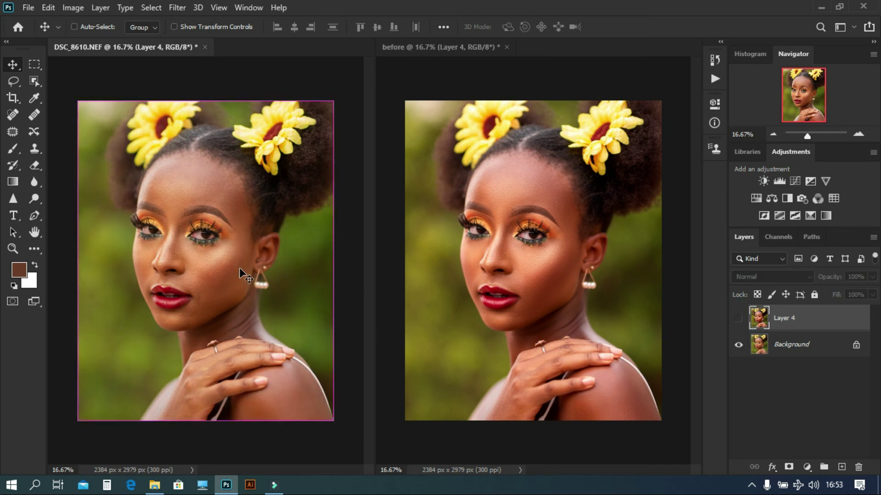
{"action": "key", "text": "ctrl+plus"}
{"action": "left_click", "coordinate": [531, 275]}
{"action": "key", "text": "ctrl+plus"}
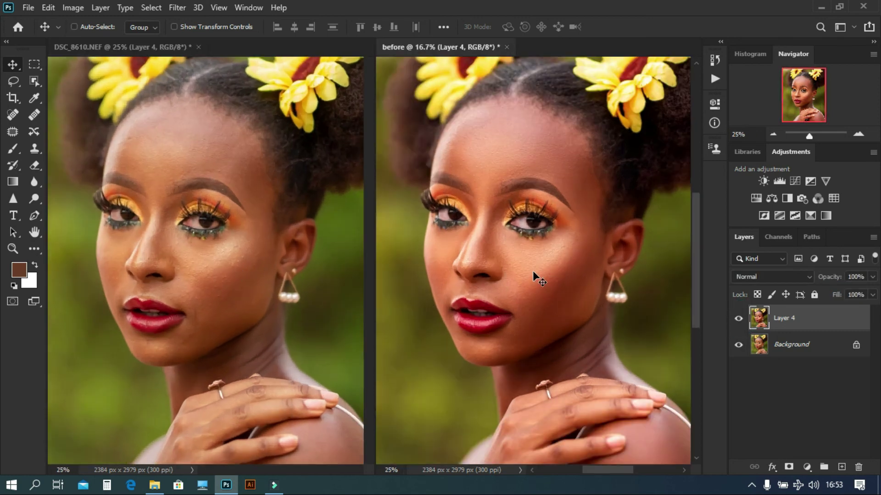
{"action": "left_click_drag", "start_coordinate": [383, 286], "coordinate": [369, 299]}
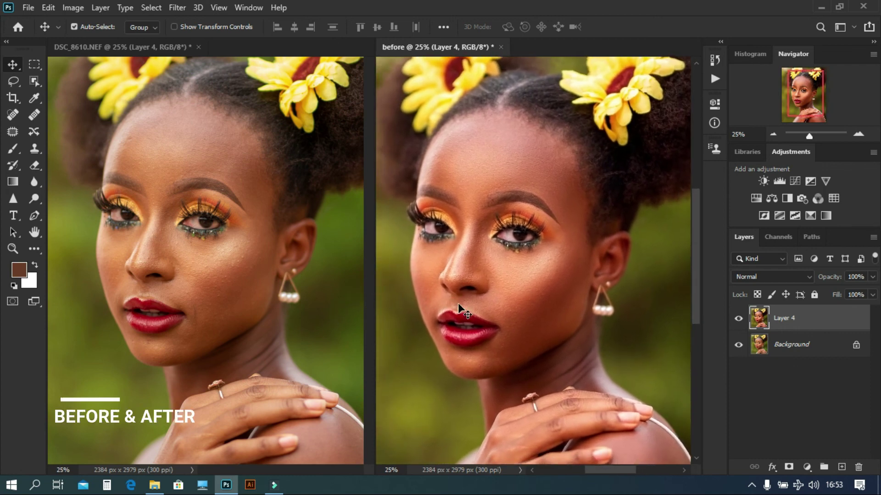